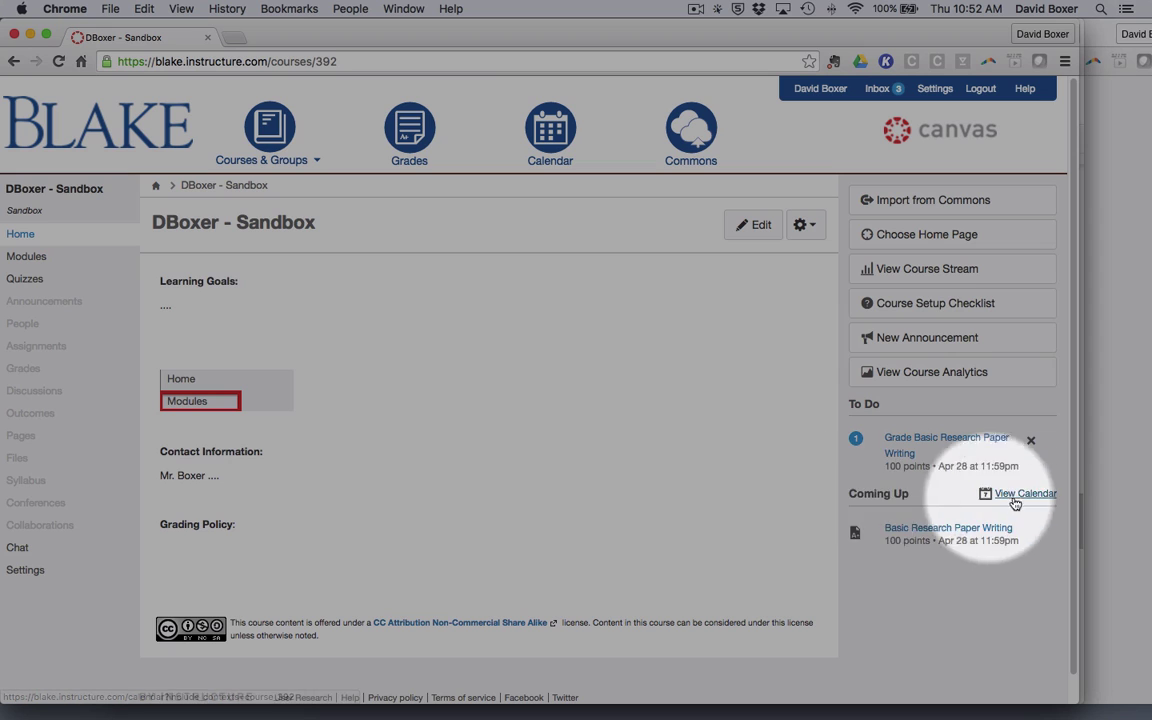
- Open the Basic Research Paper Writing assignment, then return to the DBoxer - Sandbox course home page
click(853, 545)
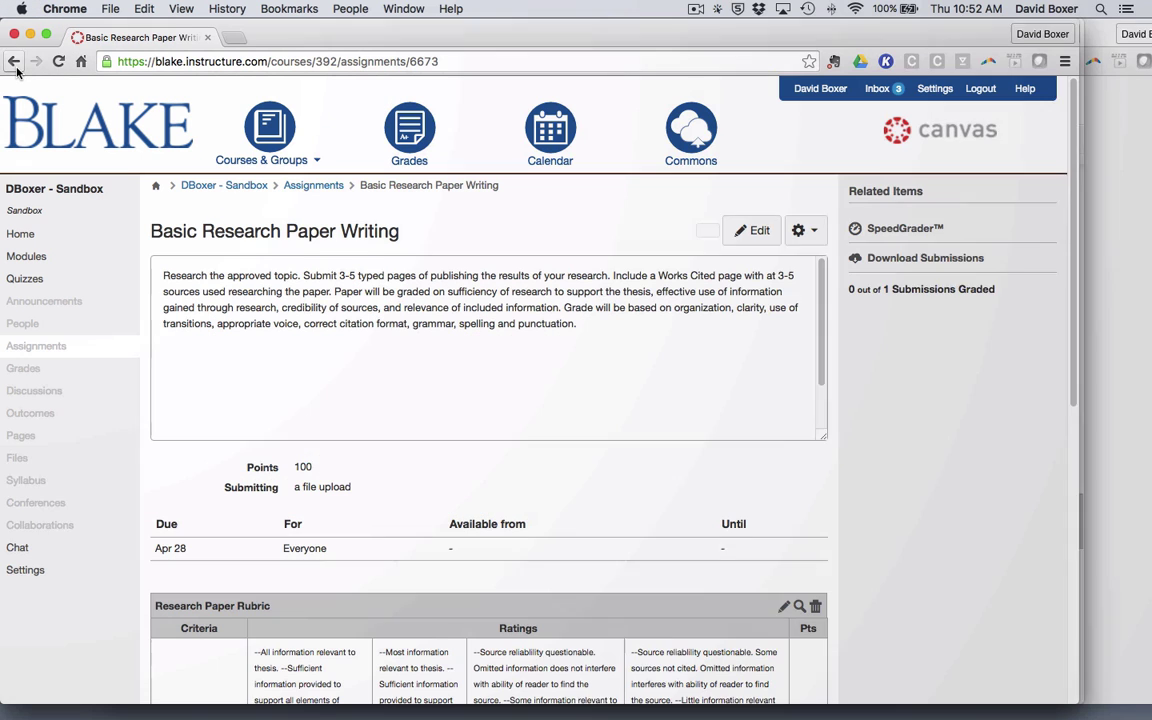
click(15, 64)
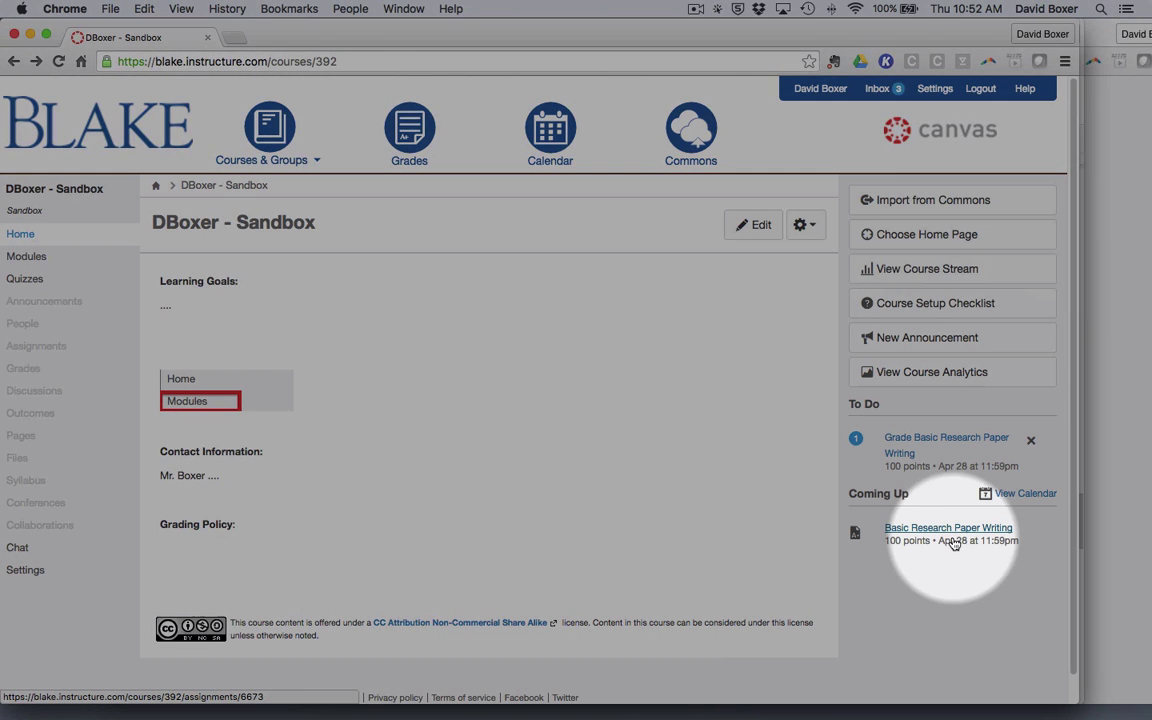
- Launch SpeedGrader from the To Do item and check the student list, staying on student 2 of 3
click(900, 443)
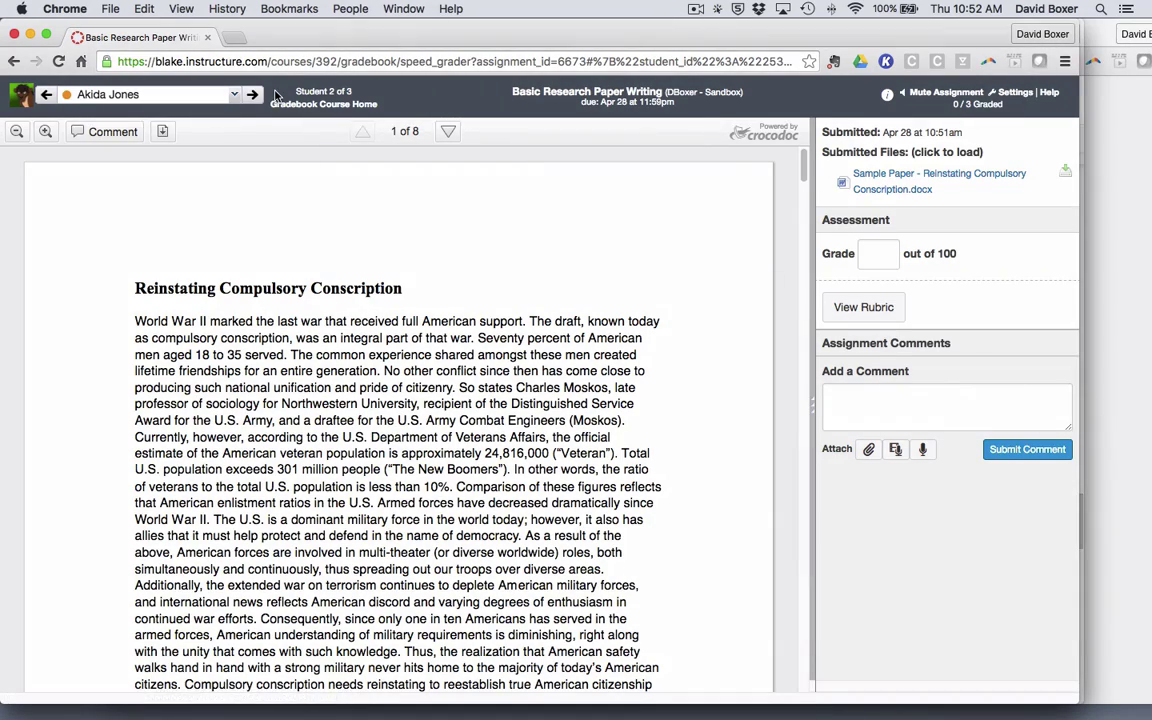
click(236, 95)
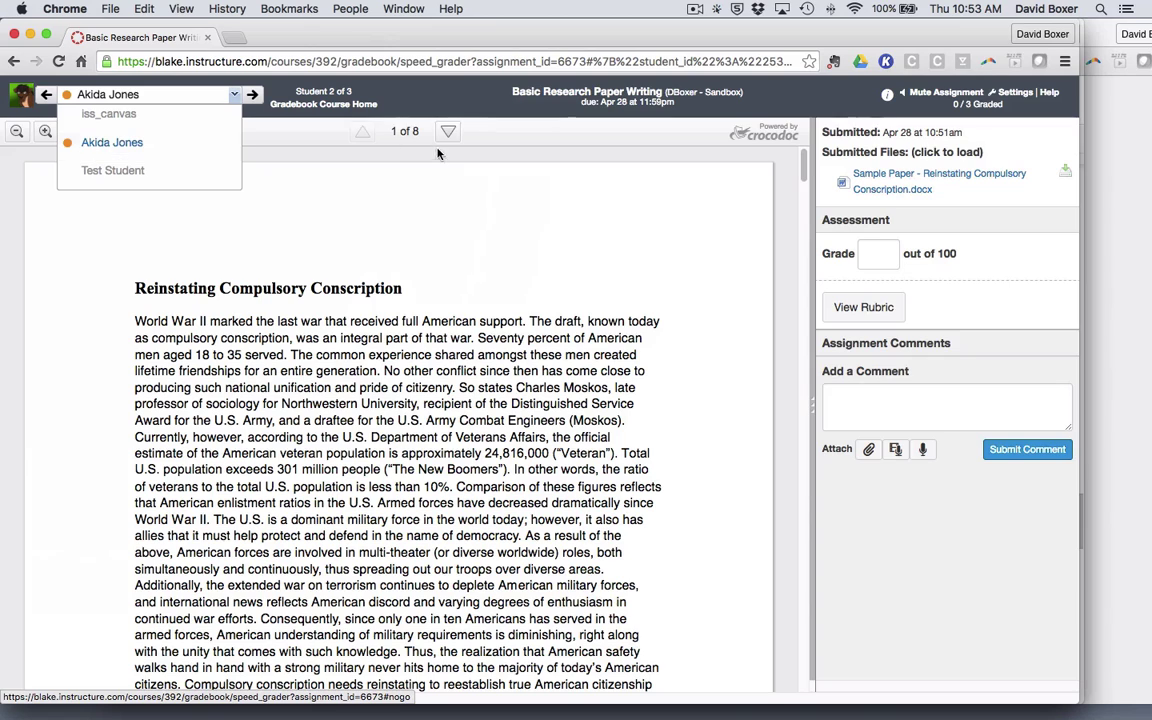
click(268, 164)
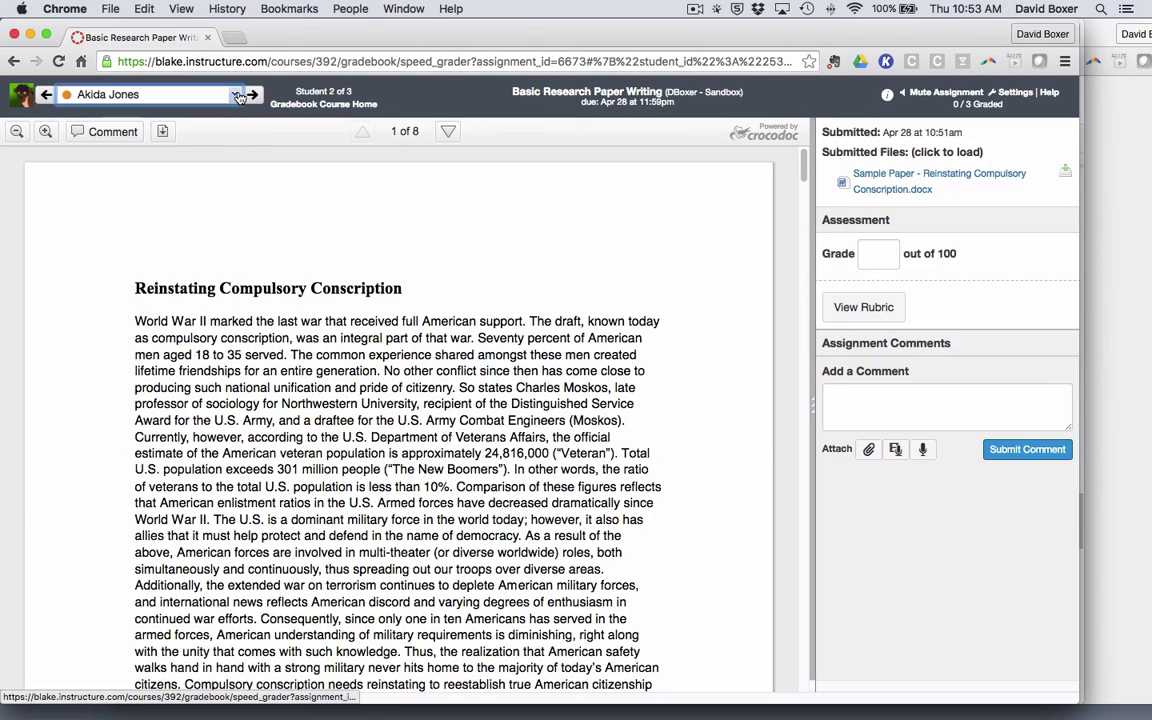
scroll(213, 222, down, 1)
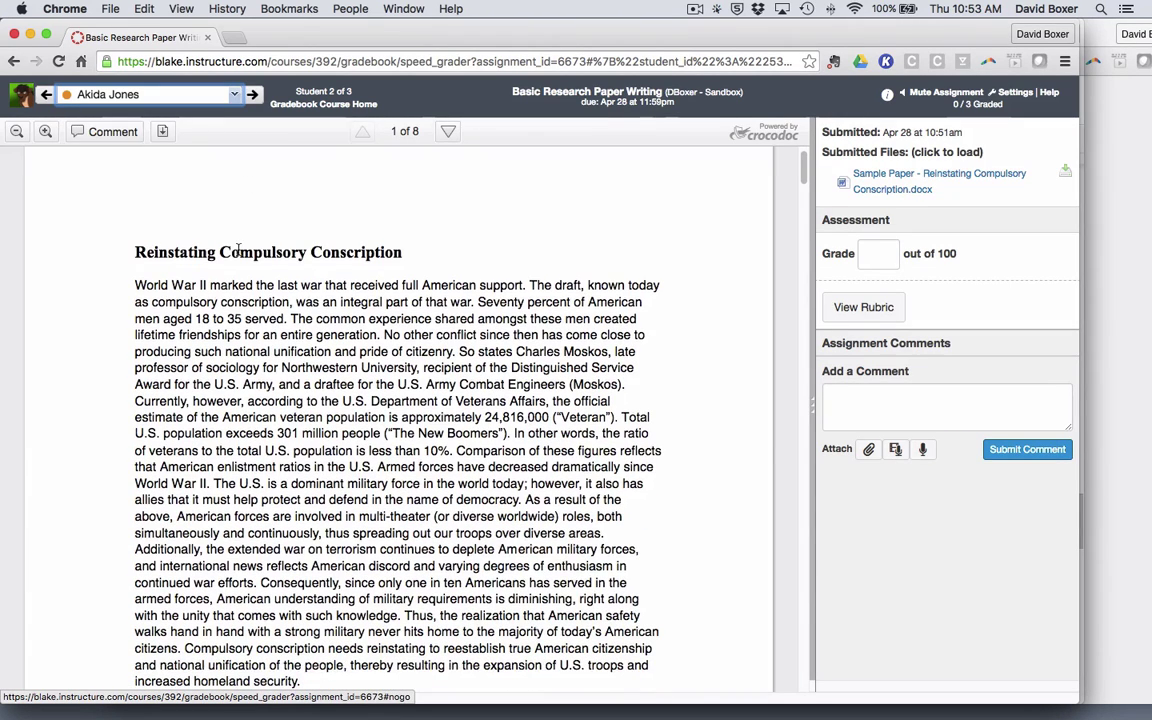
- Highlight the paper's opening sentence and attach the comment 'Thesis is clear and compelling.'
click(99, 133)
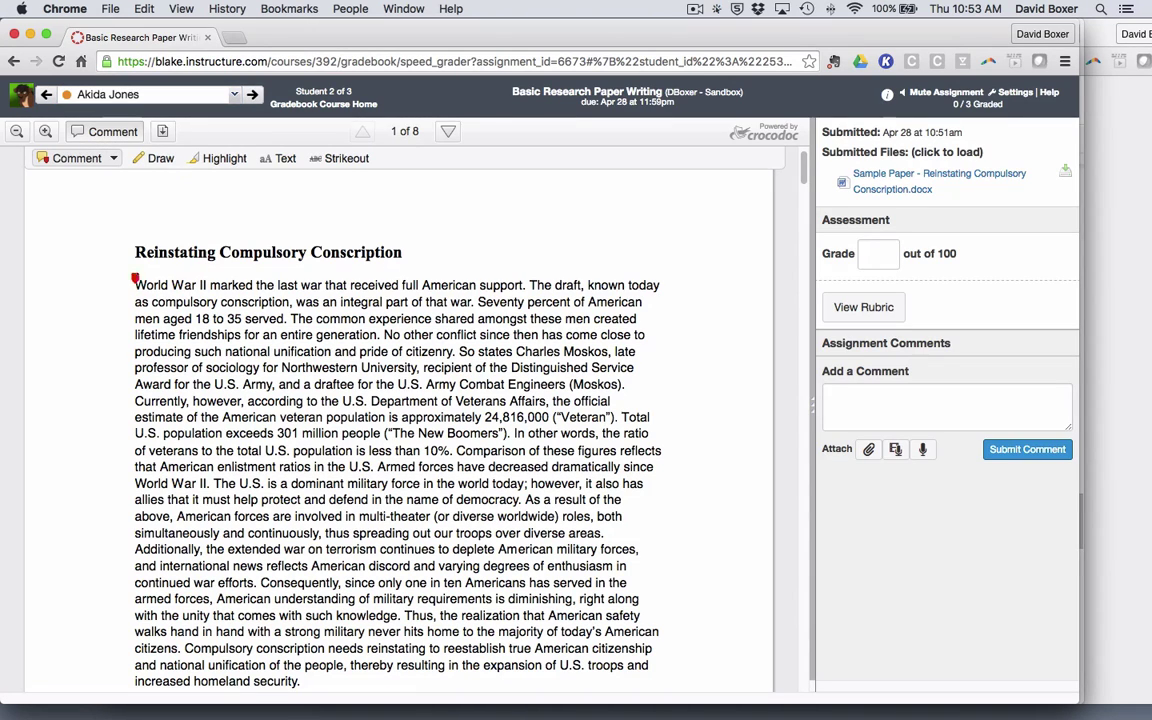
click(216, 158)
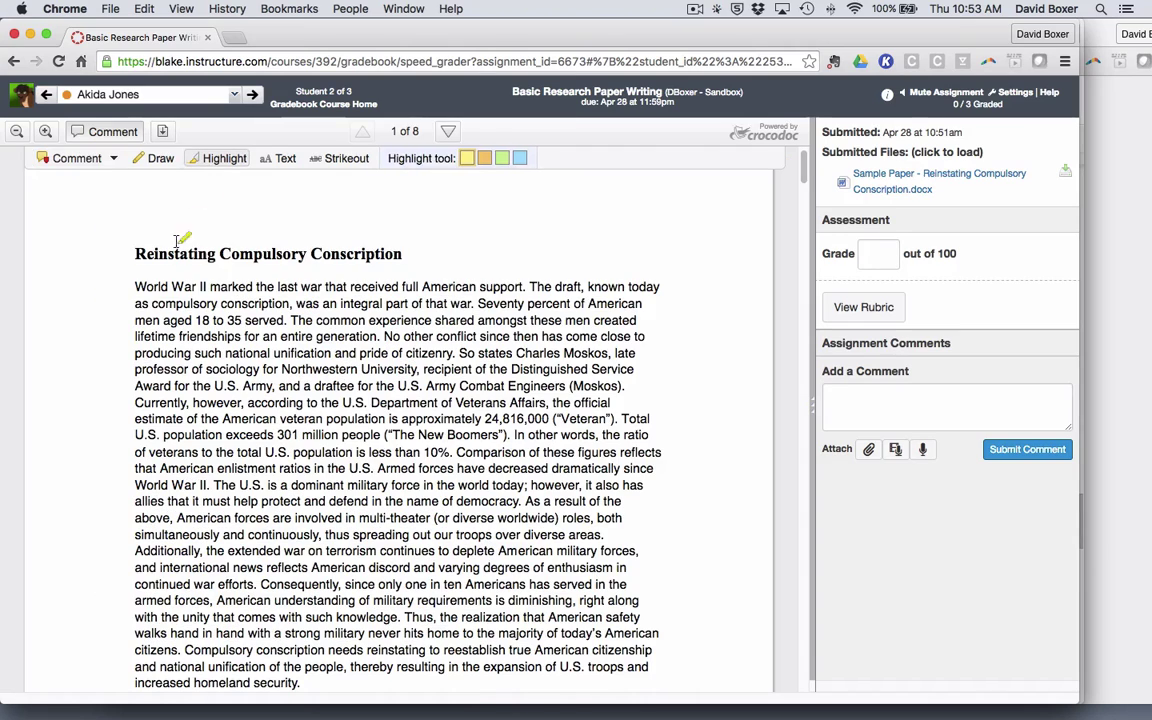
drag(138, 286, 527, 287)
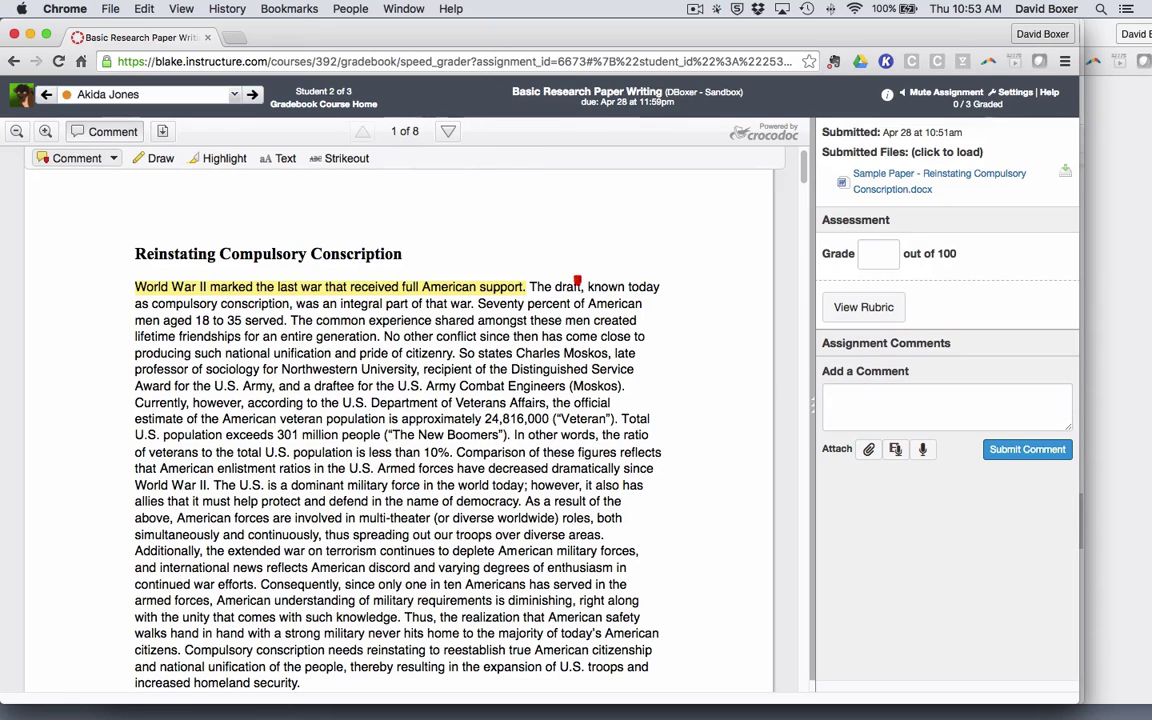
click(520, 286)
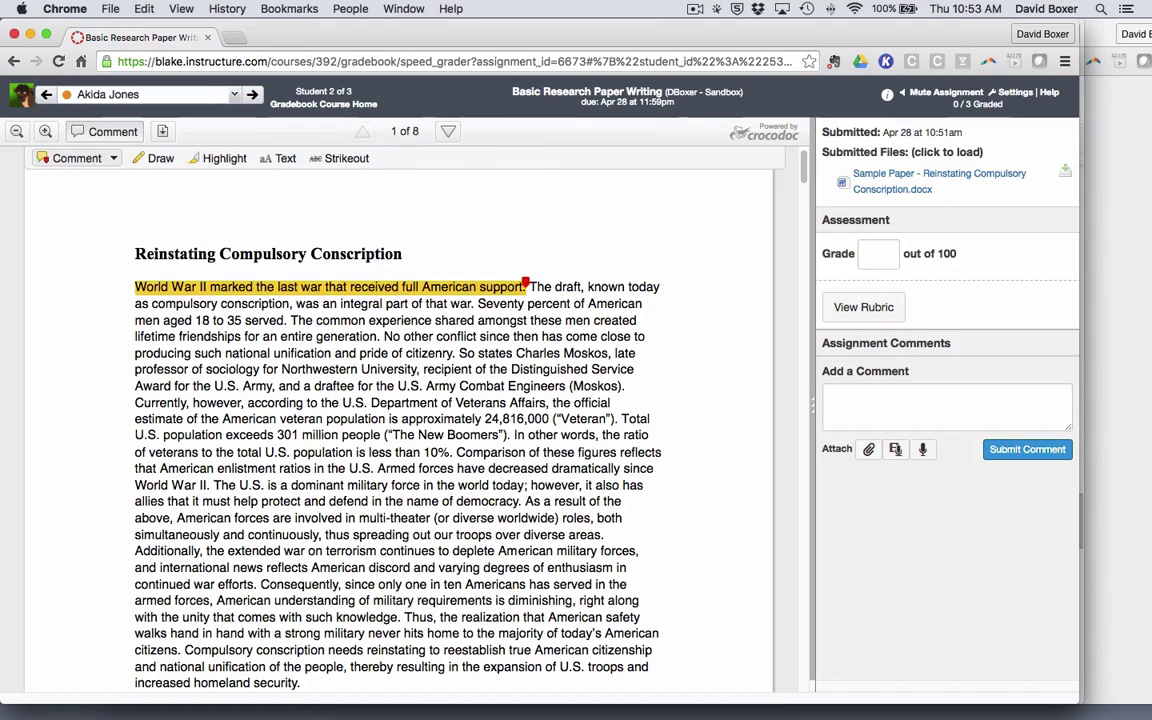
click(127, 280)
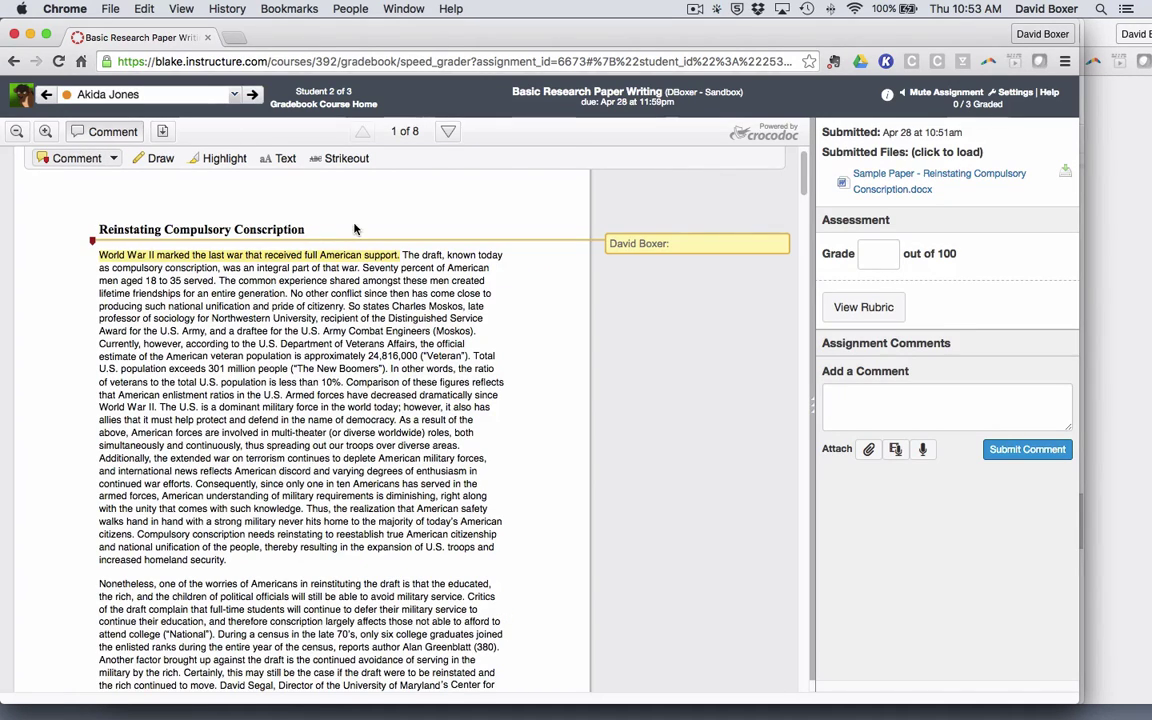
text(Thes)
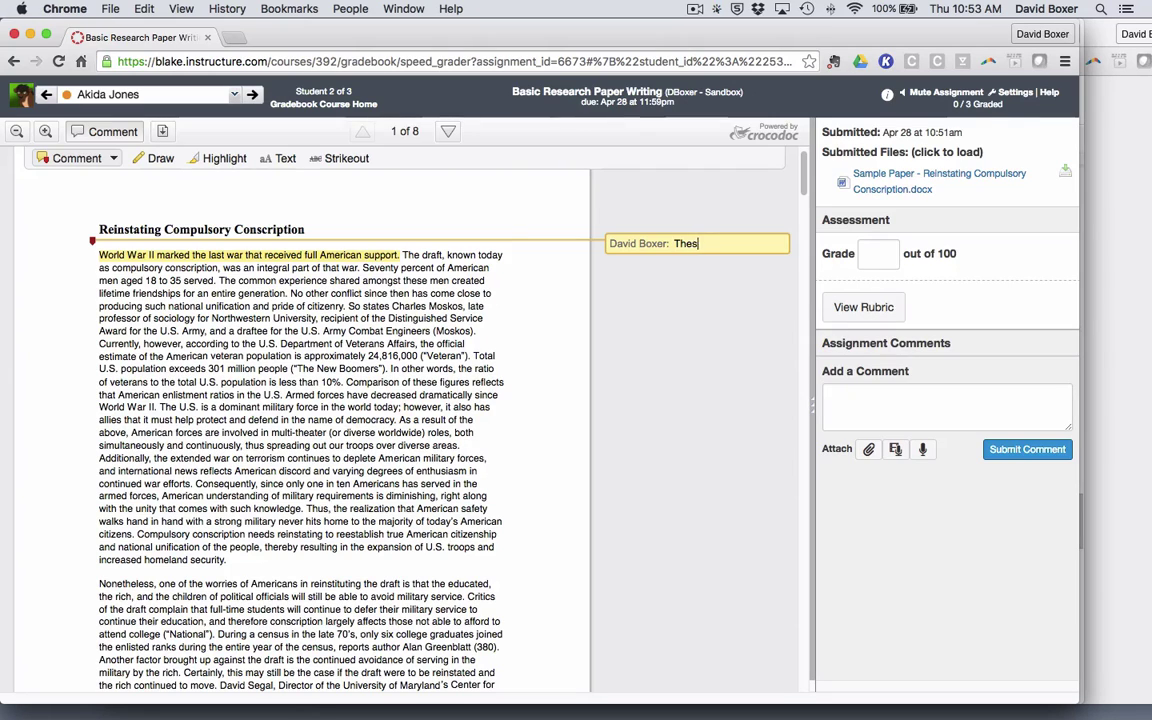
text(eis is clear and compelling.)
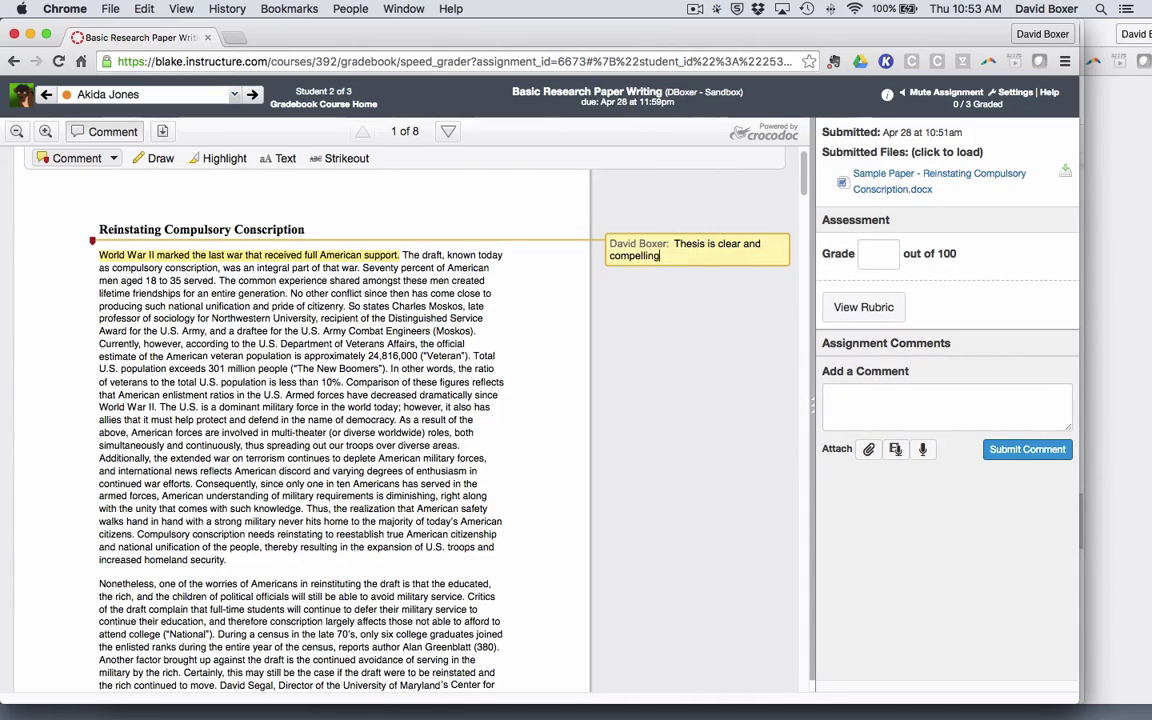
click(680, 338)
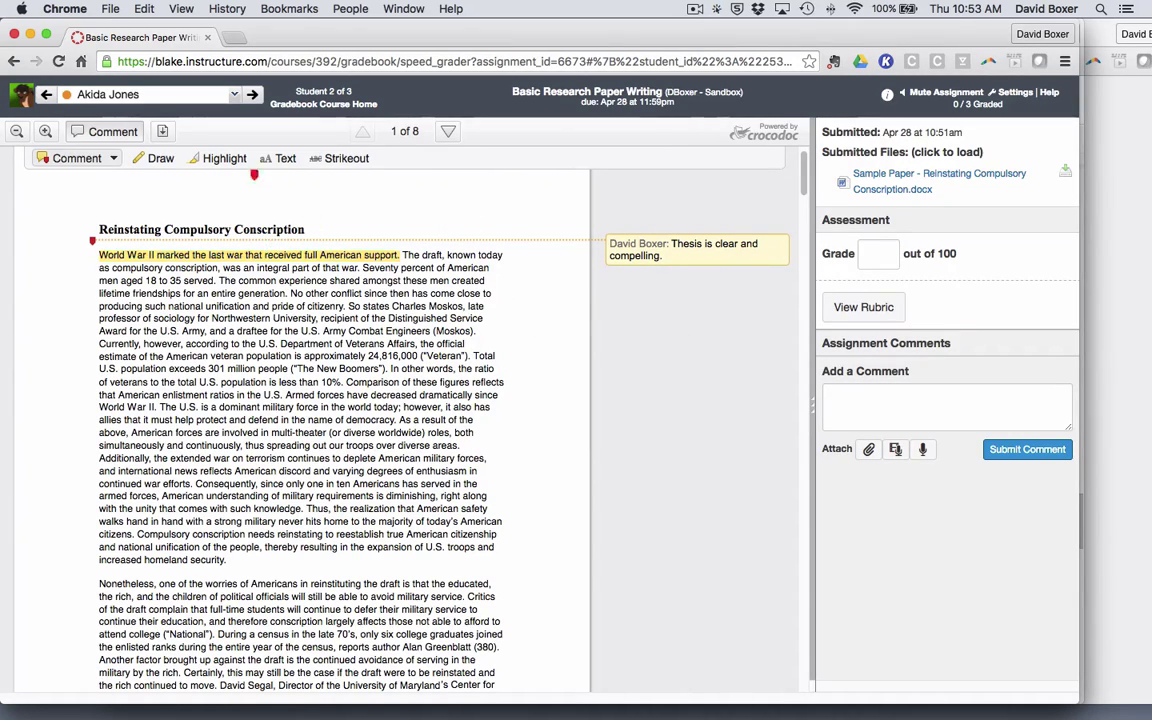
- Circle the title freehand and add the note 'New Title - Compulsory Conscription: The Good and The Ugly'
click(157, 162)
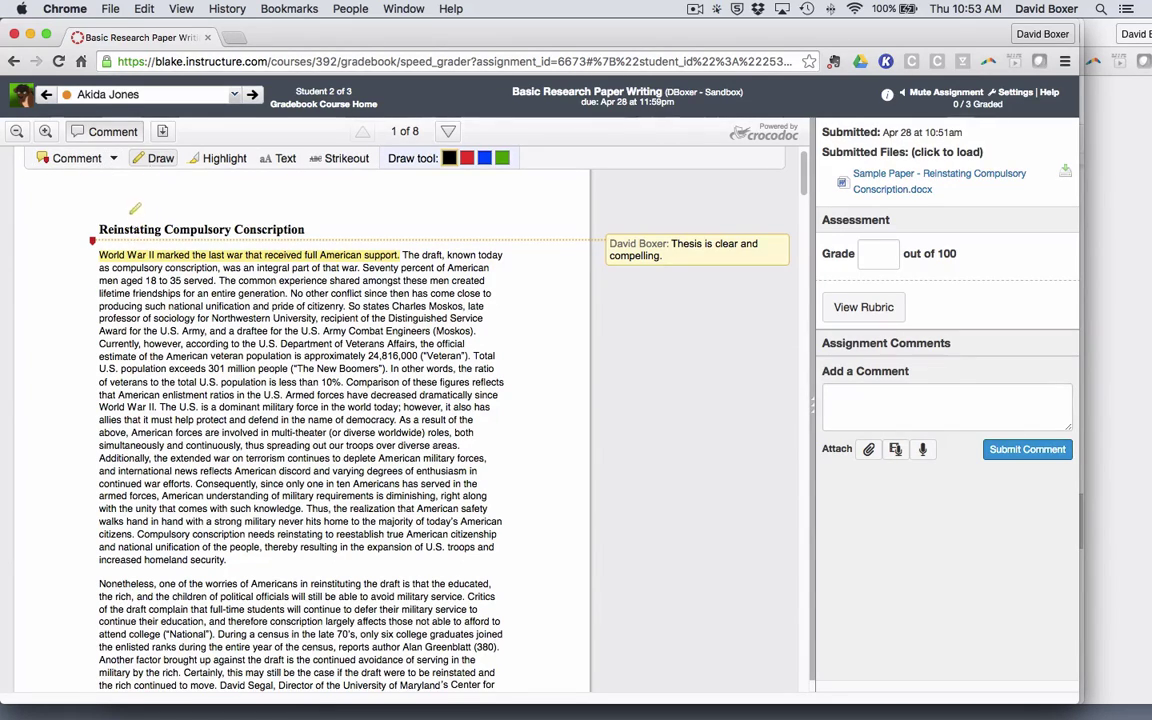
mouse_move(124, 211)
mouse_down()
mouse_move(62, 214)
mouse_move(205, 240)
mouse_move(300, 222)
mouse_move(118, 189)
mouse_move(115, 206)
mouse_up()
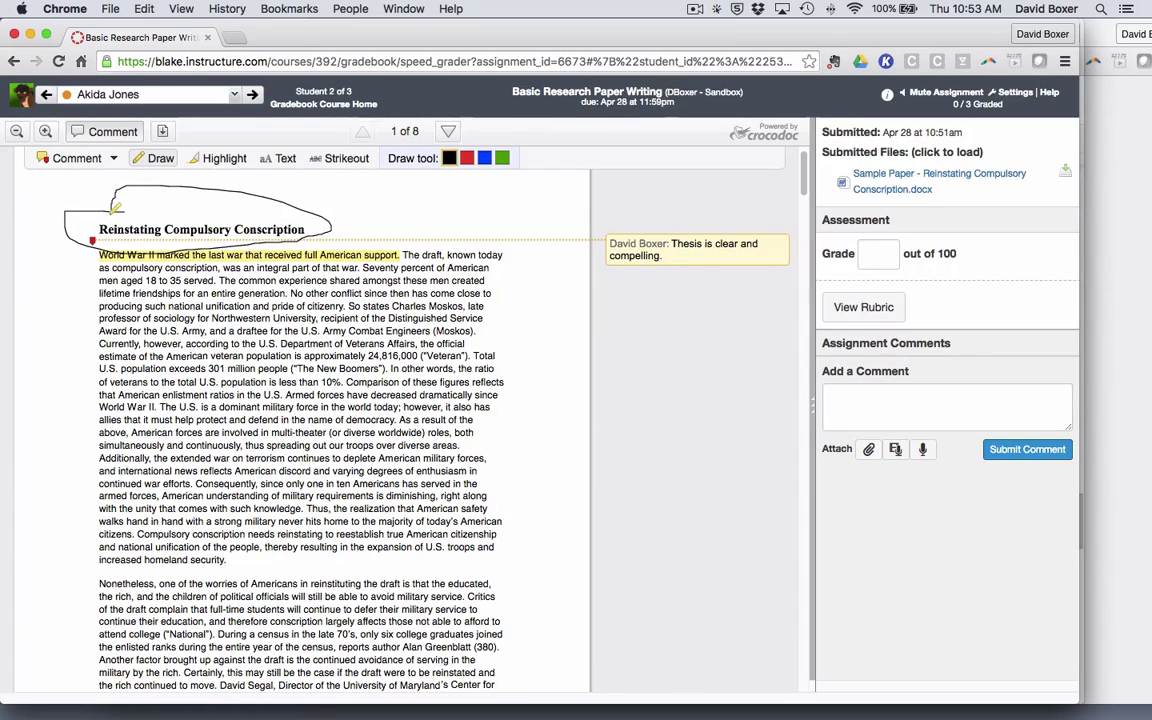
click(285, 158)
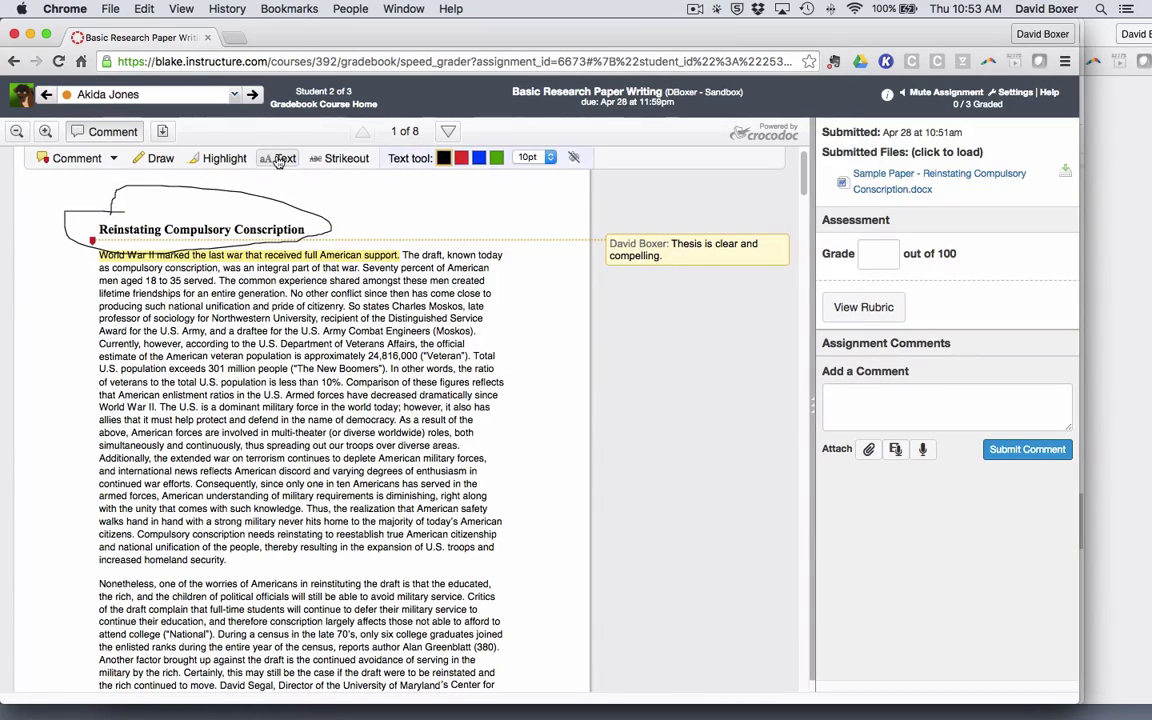
click(340, 233)
text(I would like)
key(BackSpace)
key(BackSpace)
key(BackSpace)
key(BackSpace)
key(BackSpace)
key(BackSpace)
key(BackSpace)
key(BackSpace)
key(BackSpace)
key(BackSpace)
key(BackSpace)
key(BackSpace)
key(BackSpace)
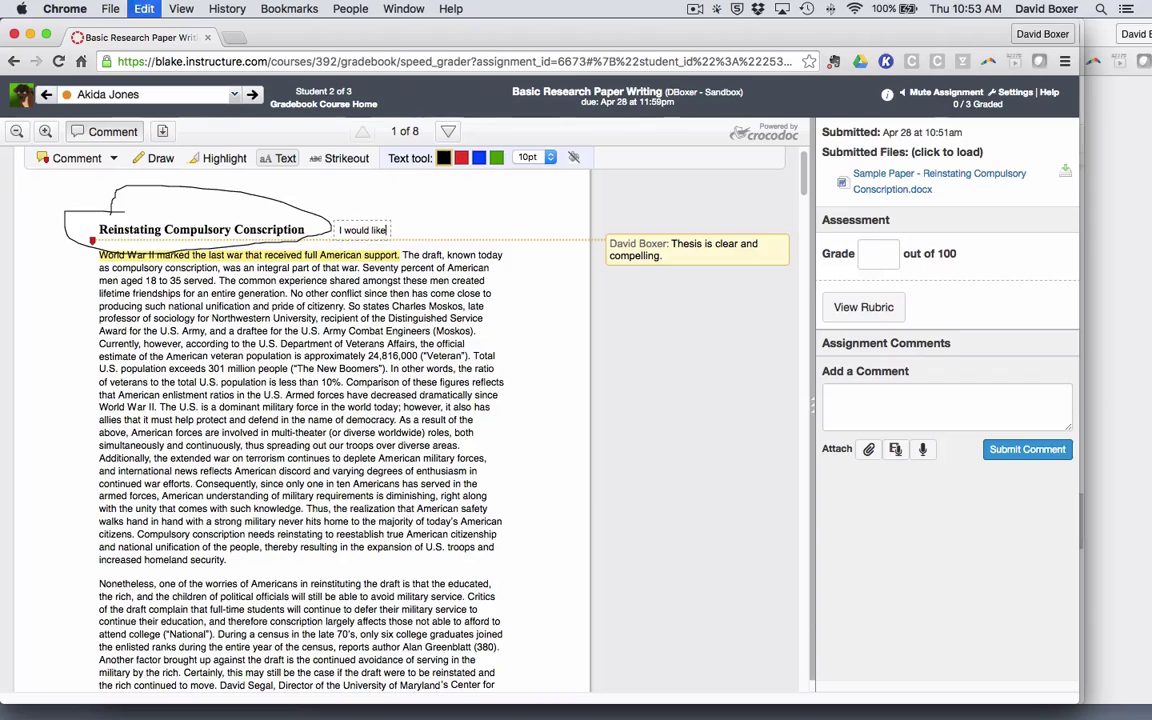
text(Coul)
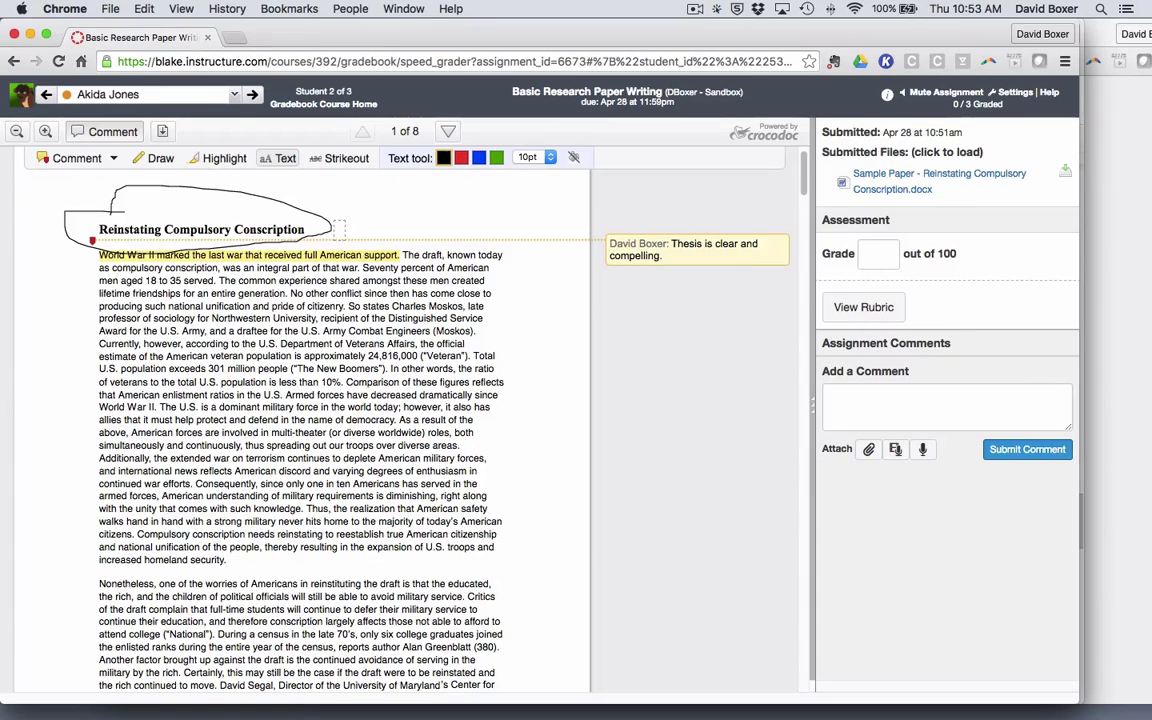
text(New Title)
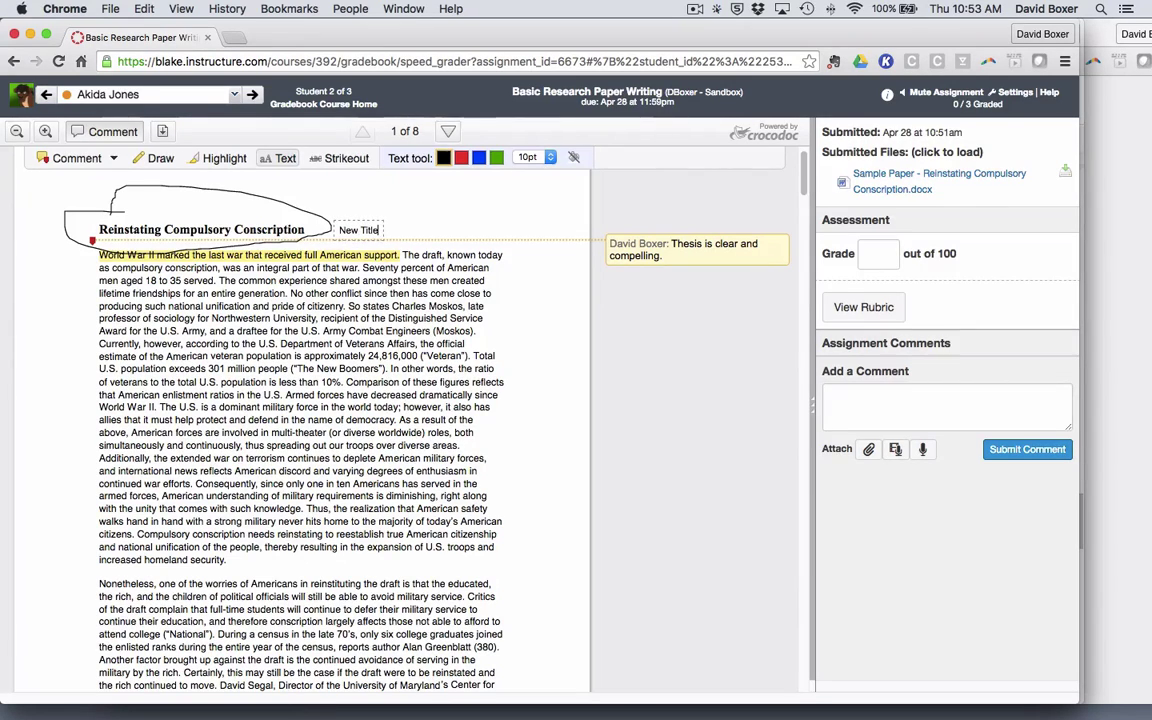
text( - Compulsory Conscript)
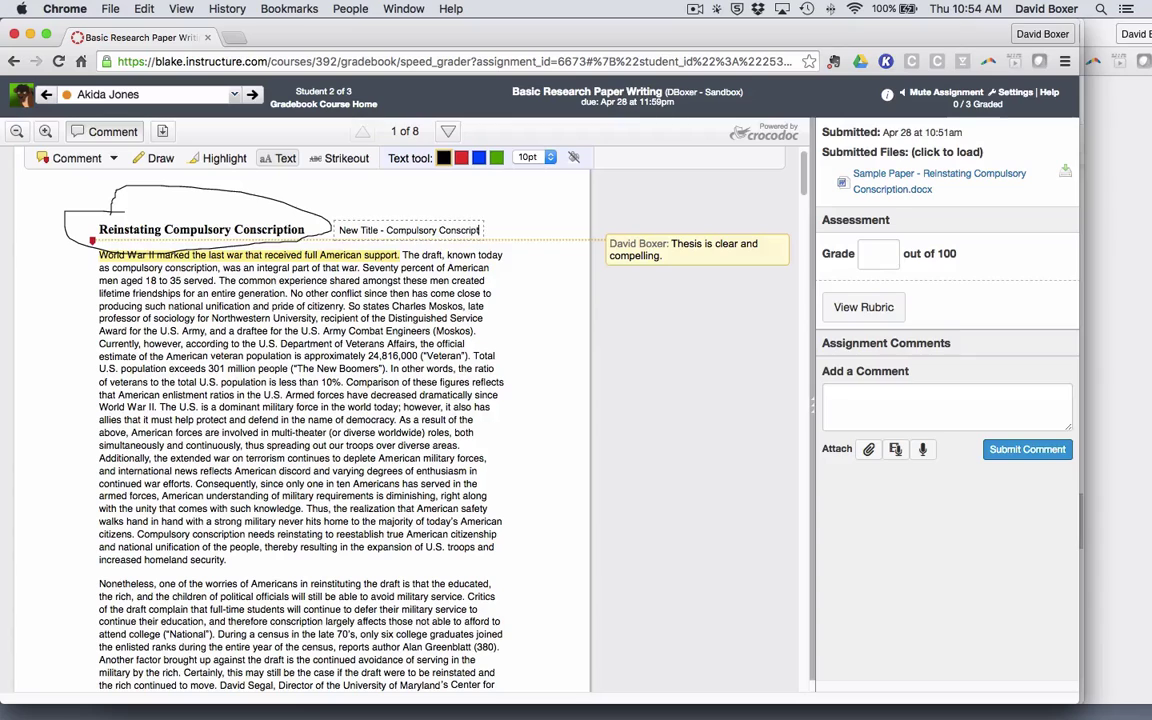
text(ion: The Good and teh)
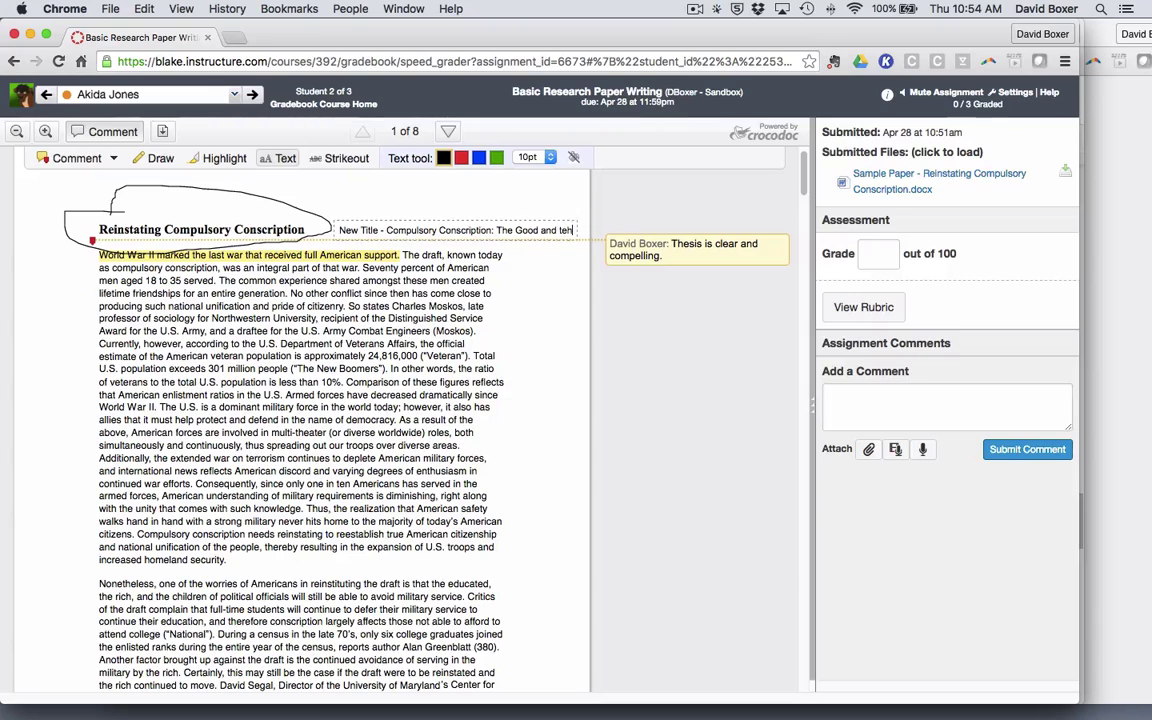
key(BackSpace)
key(BackSpace)
text(The Bad)
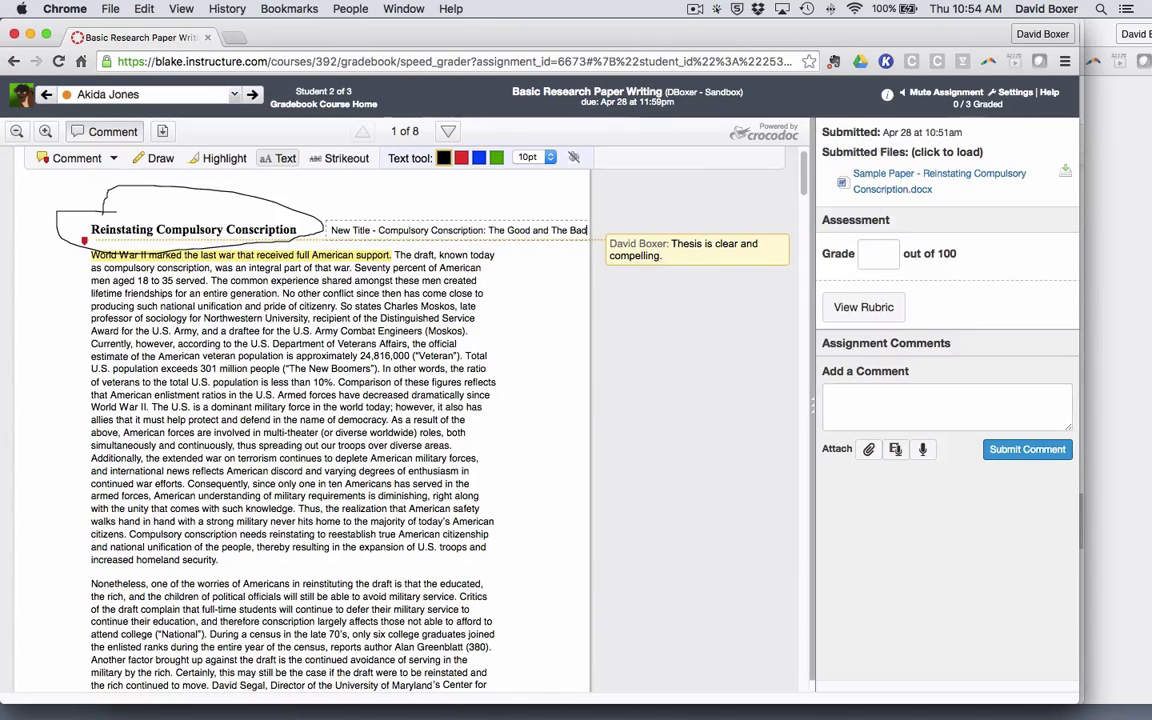
key(BackSpace)
key(BackSpace)
key(BackSpace)
text(Ugl)
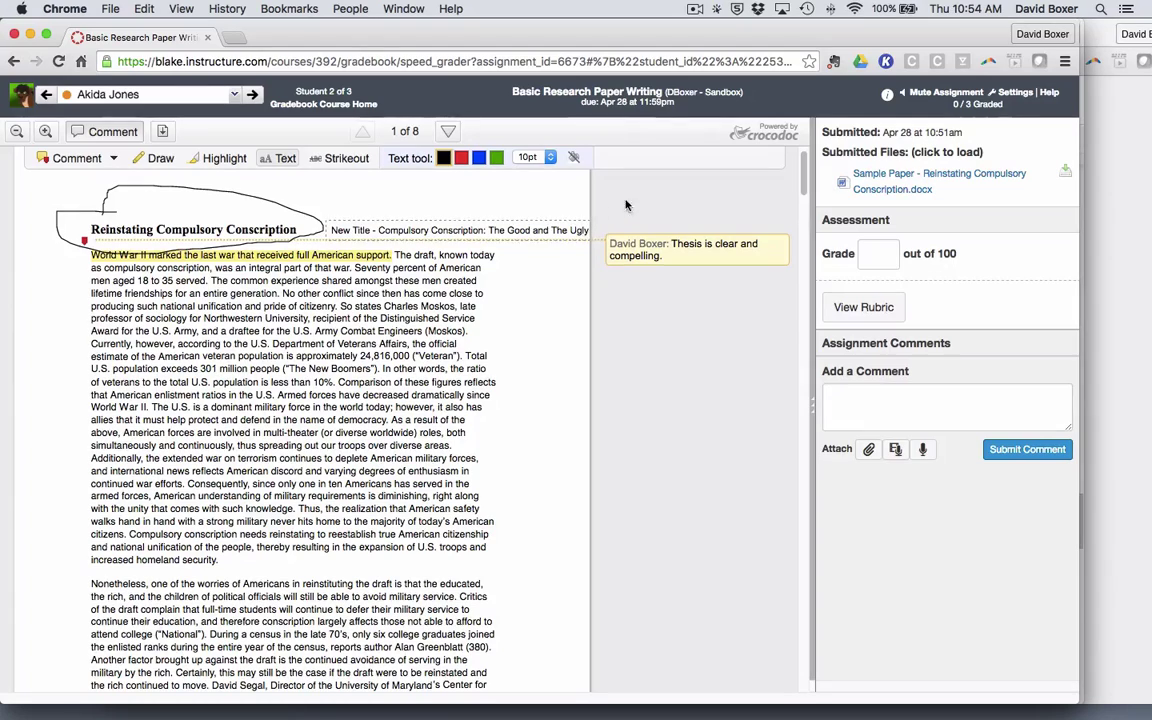
text(y)
- Strike through in red the phrase that introduces the quoted sociology professor
click(330, 158)
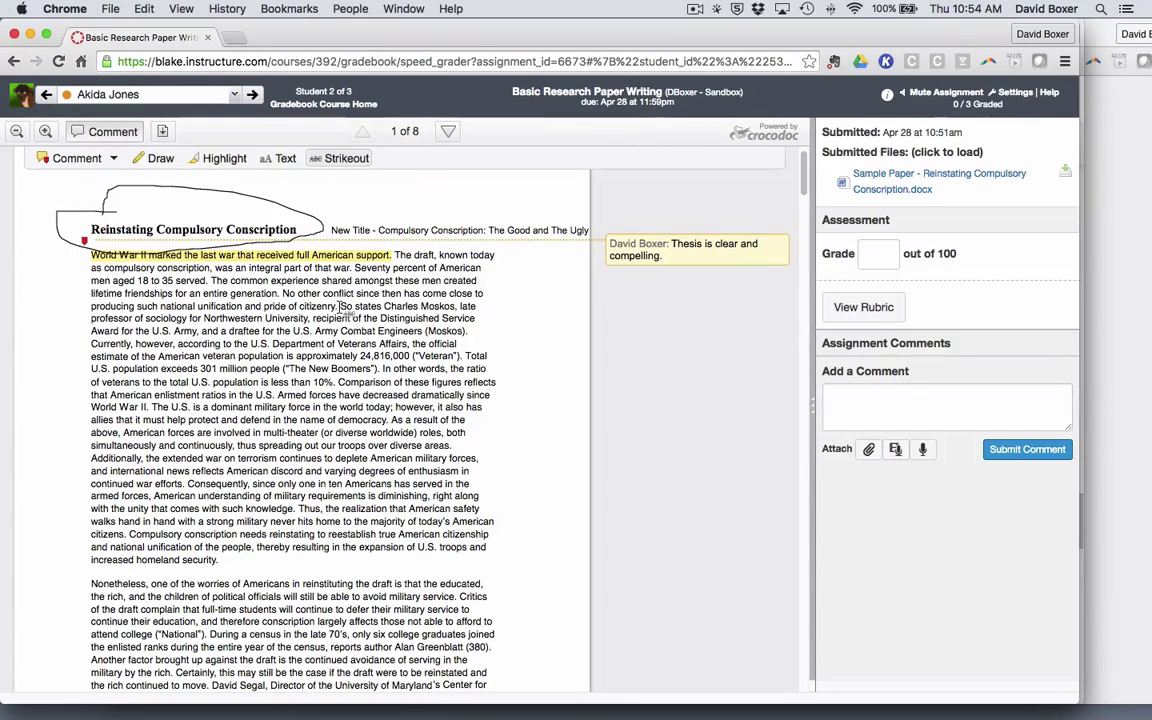
drag(339, 306, 476, 307)
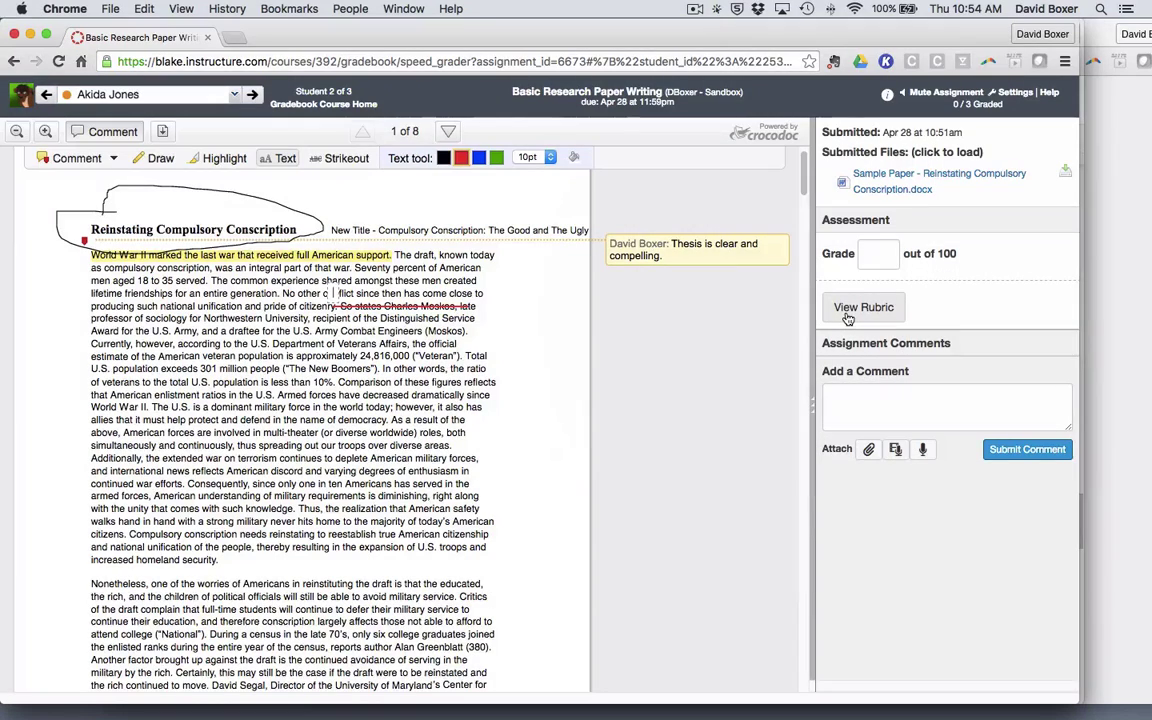
- Open the rubric and enter 25 points for Quality of research and 30 for Content
click(847, 316)
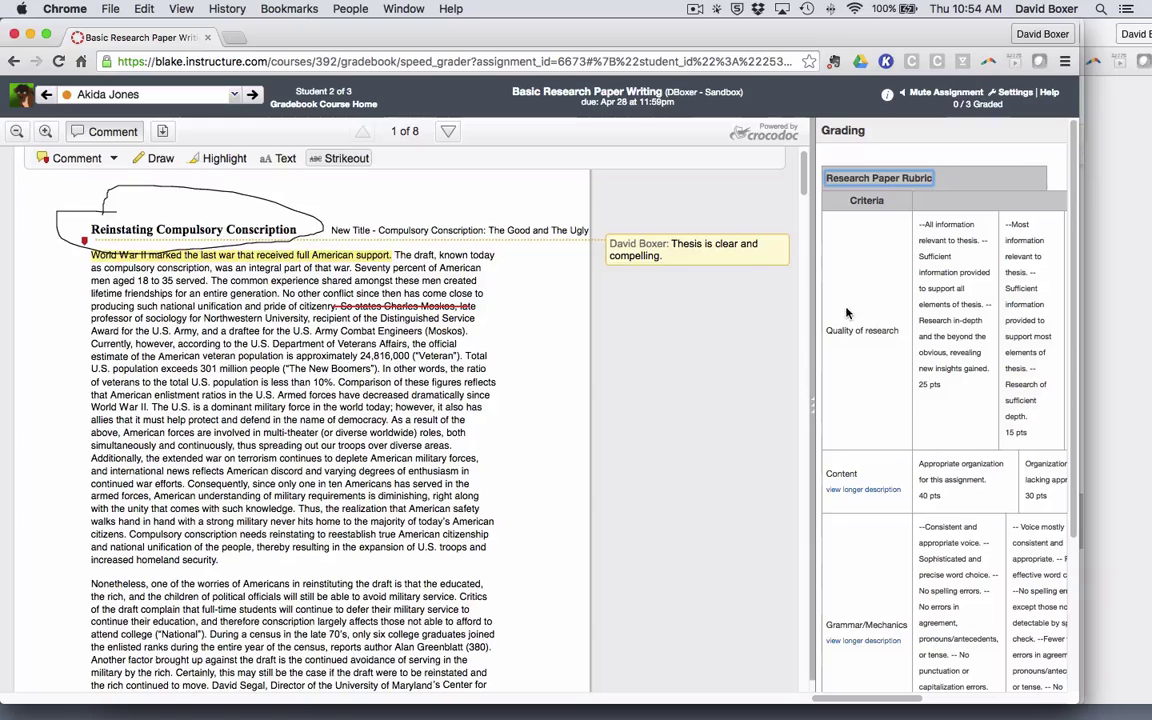
scroll(900, 332, right, 10)
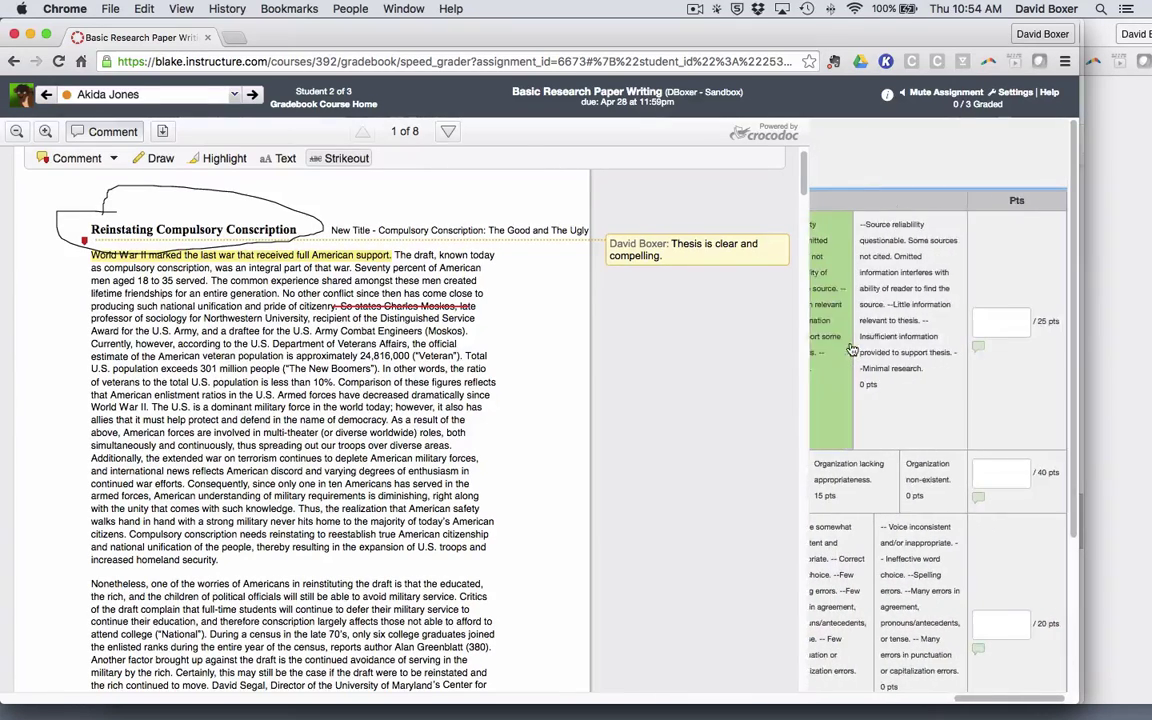
click(1000, 327)
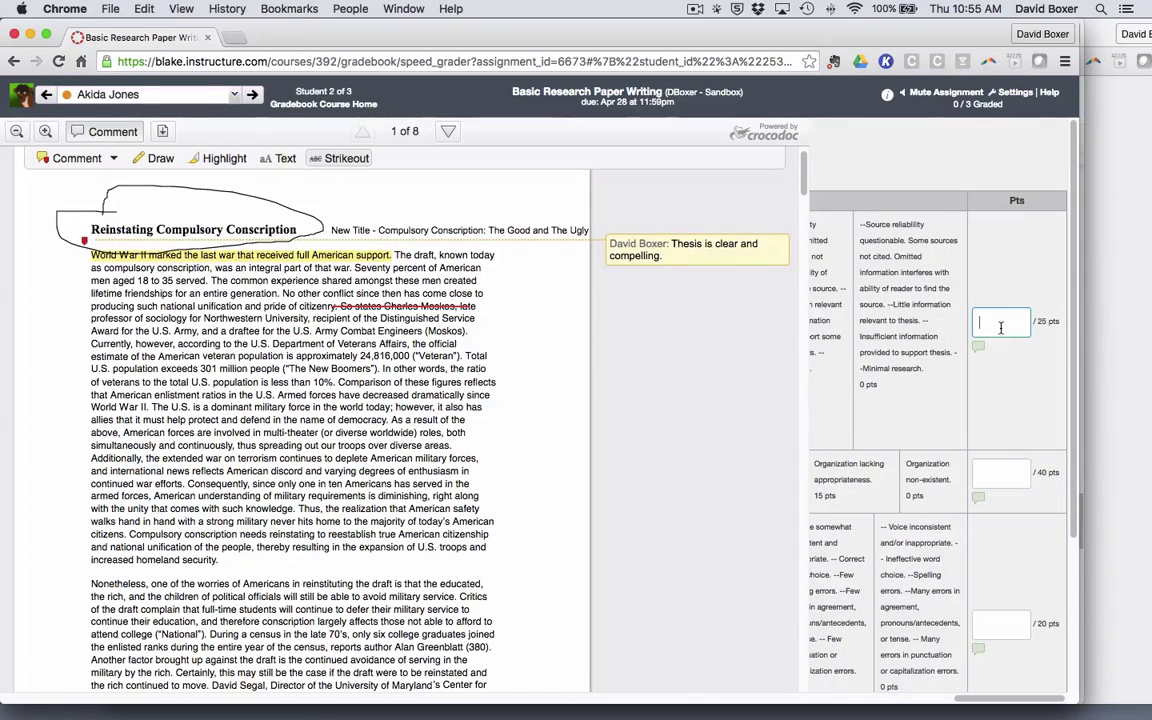
scroll(995, 325, left, 10)
scroll(985, 323, right, 10)
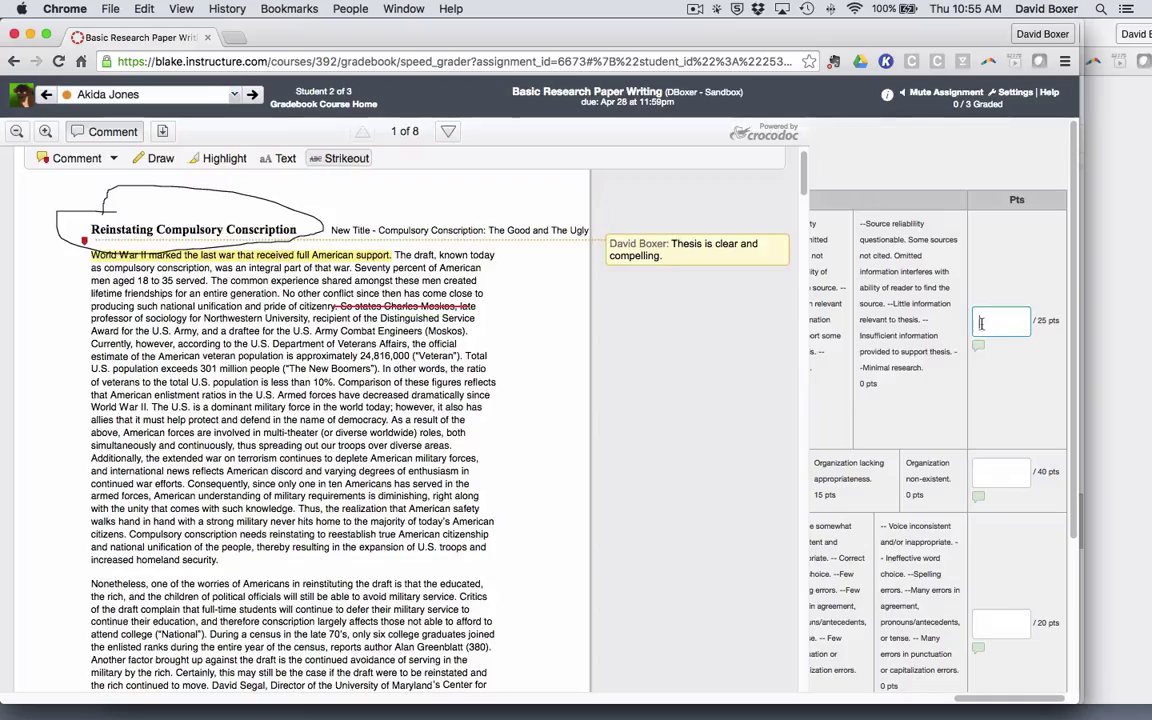
scroll(306, 495, down, 20)
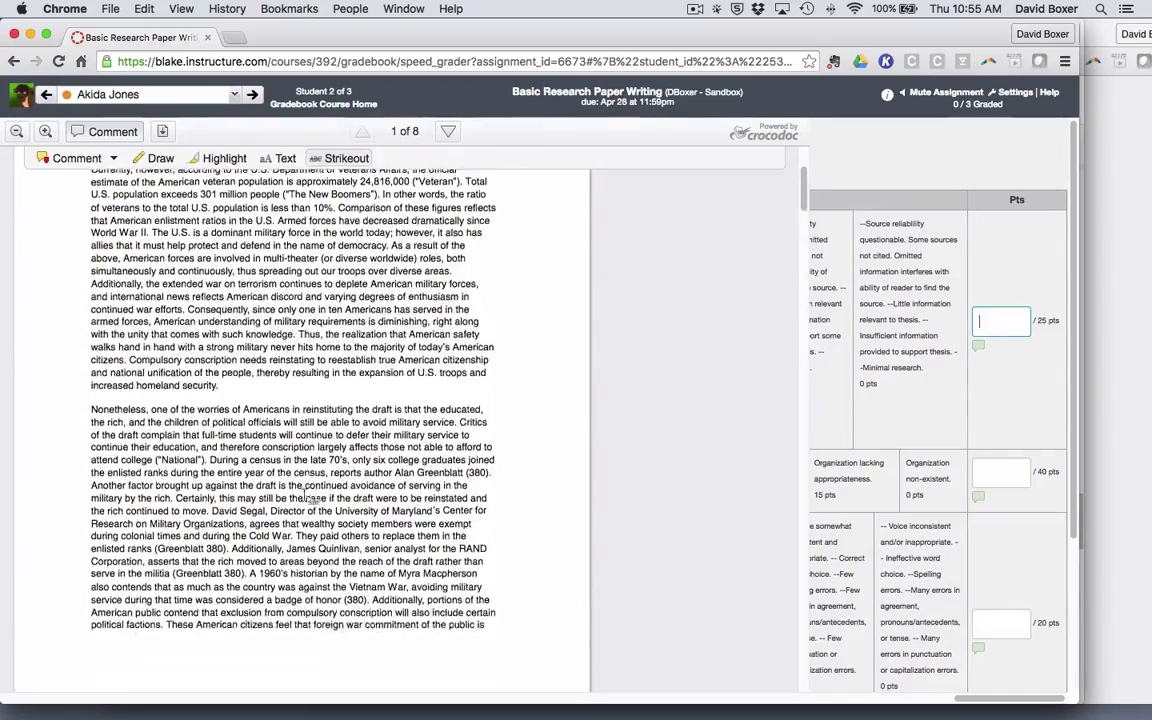
scroll(312, 498, up, 1)
text(25)
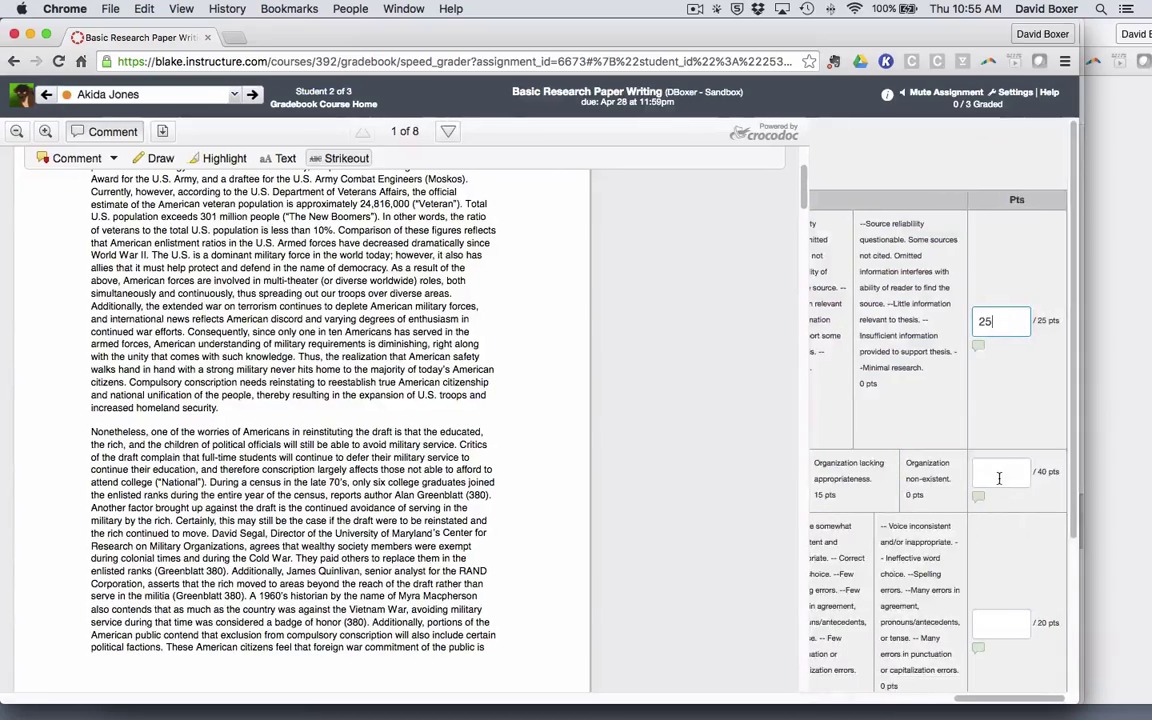
click(999, 478)
text(3)
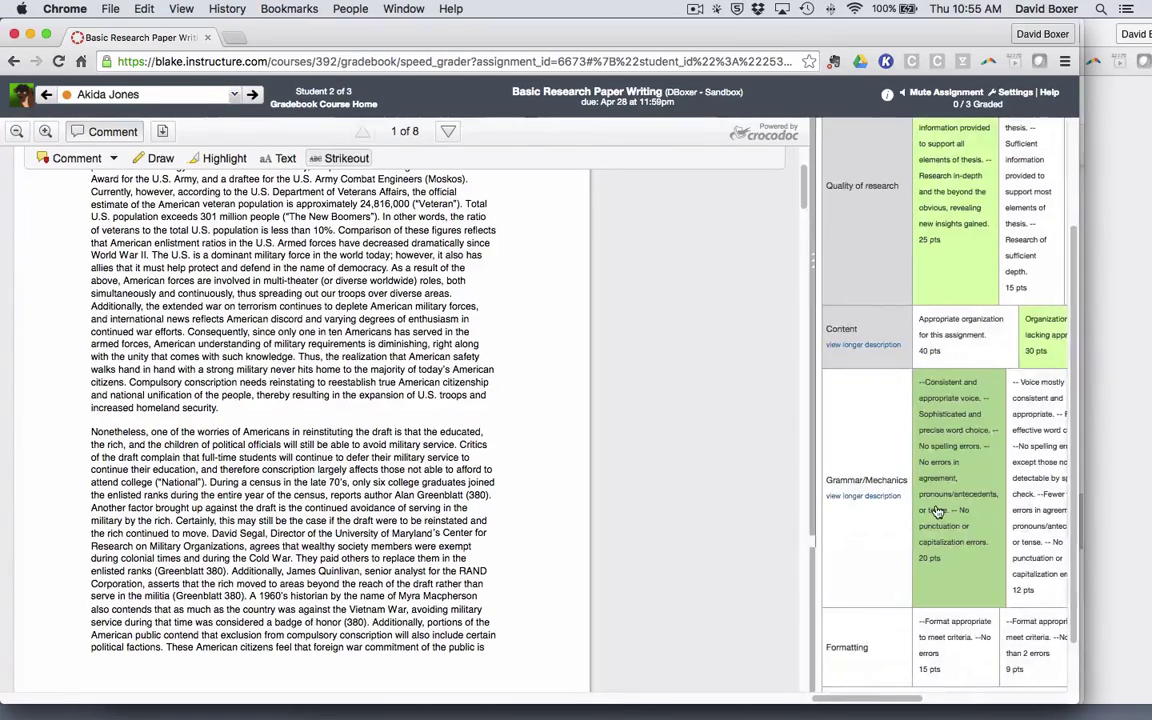
- Rate Grammar/Mechanics at 20 points and Formatting at 9, bringing the total to 84/100
click(955, 330)
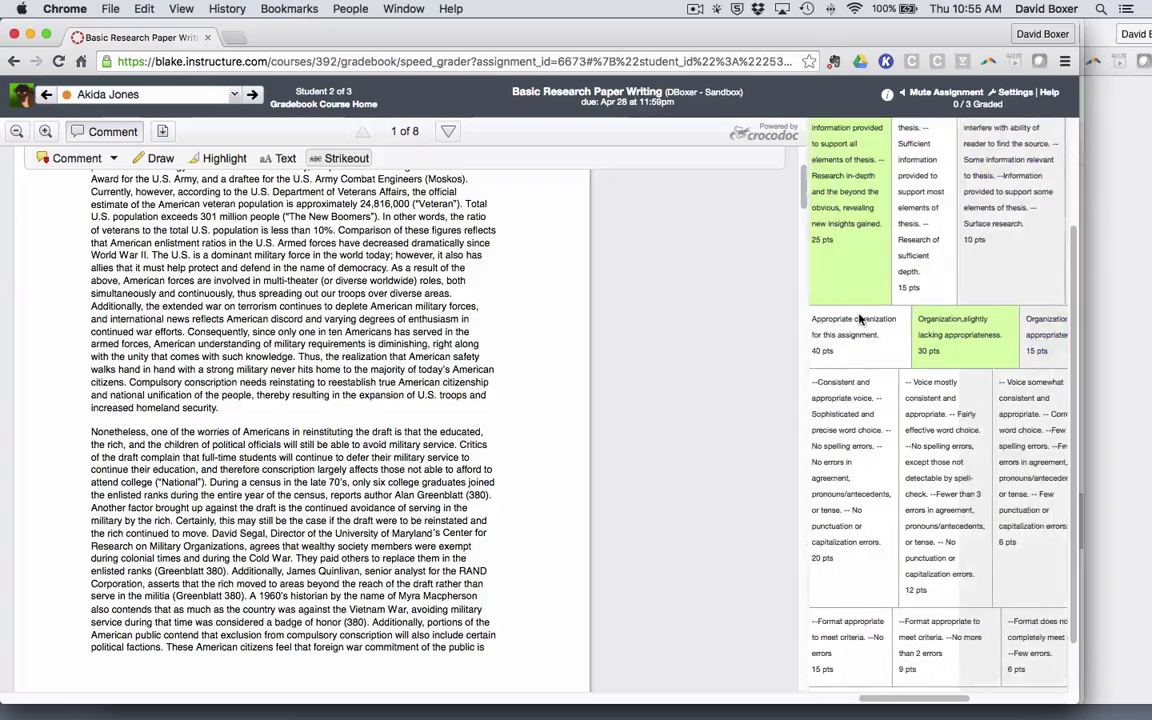
click(908, 540)
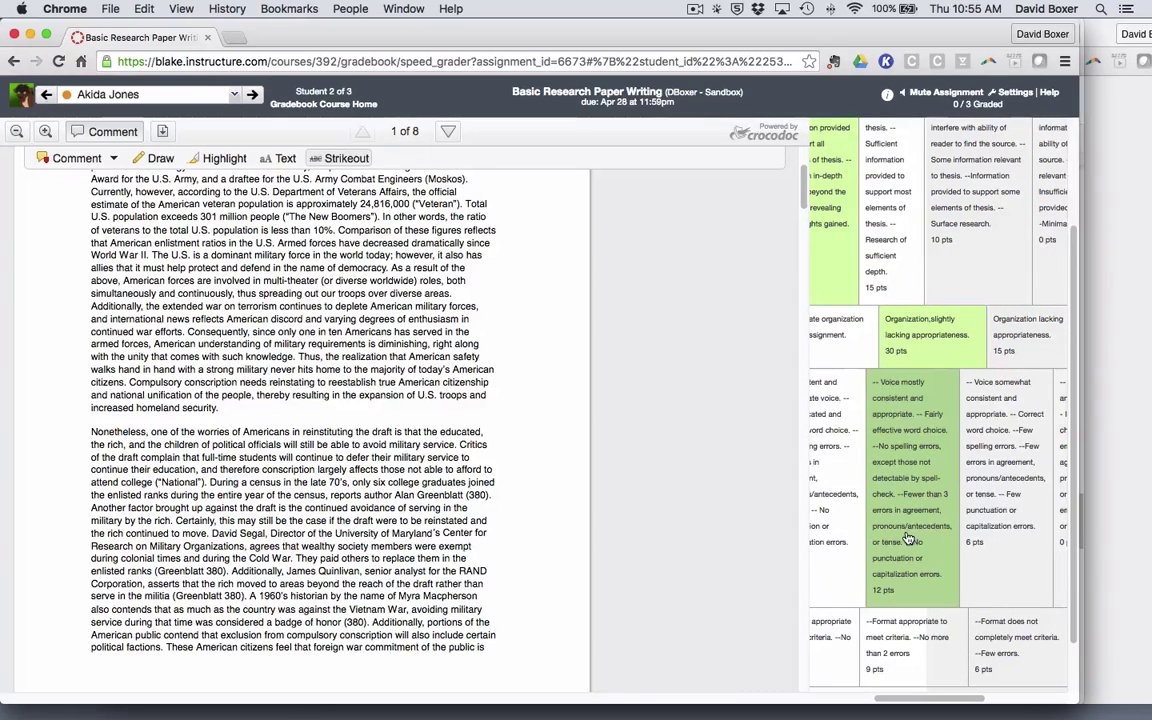
scroll(908, 540, left, 3)
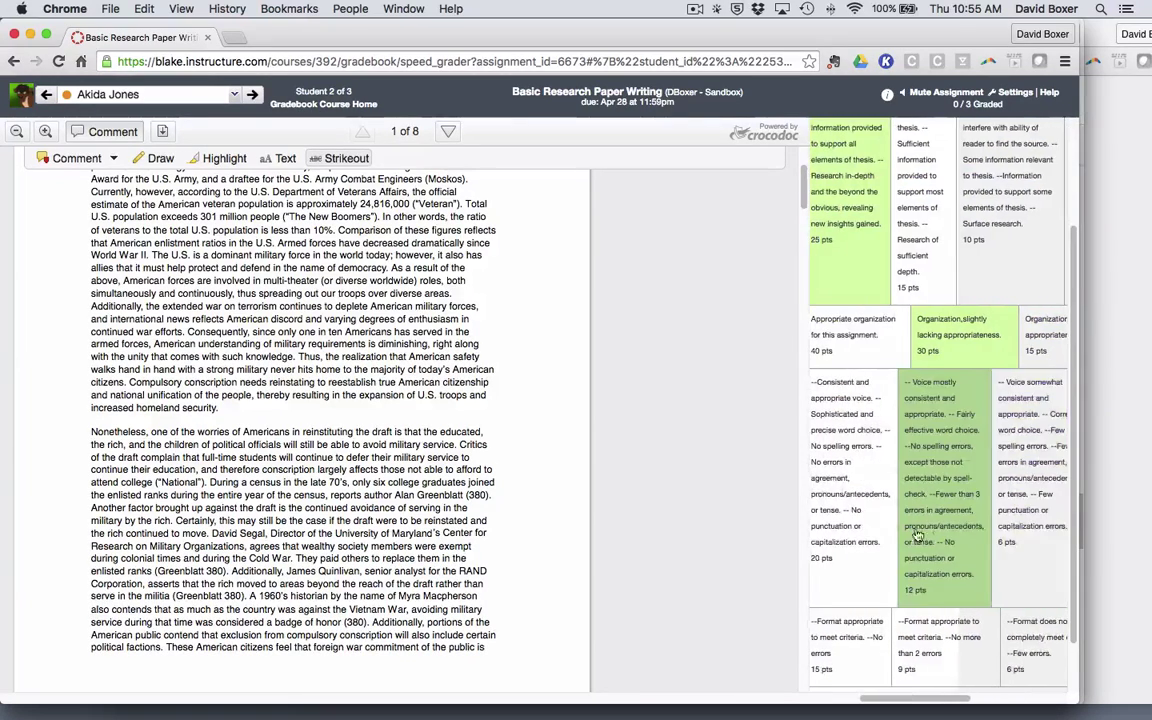
scroll(977, 527, left, 2)
click(977, 527)
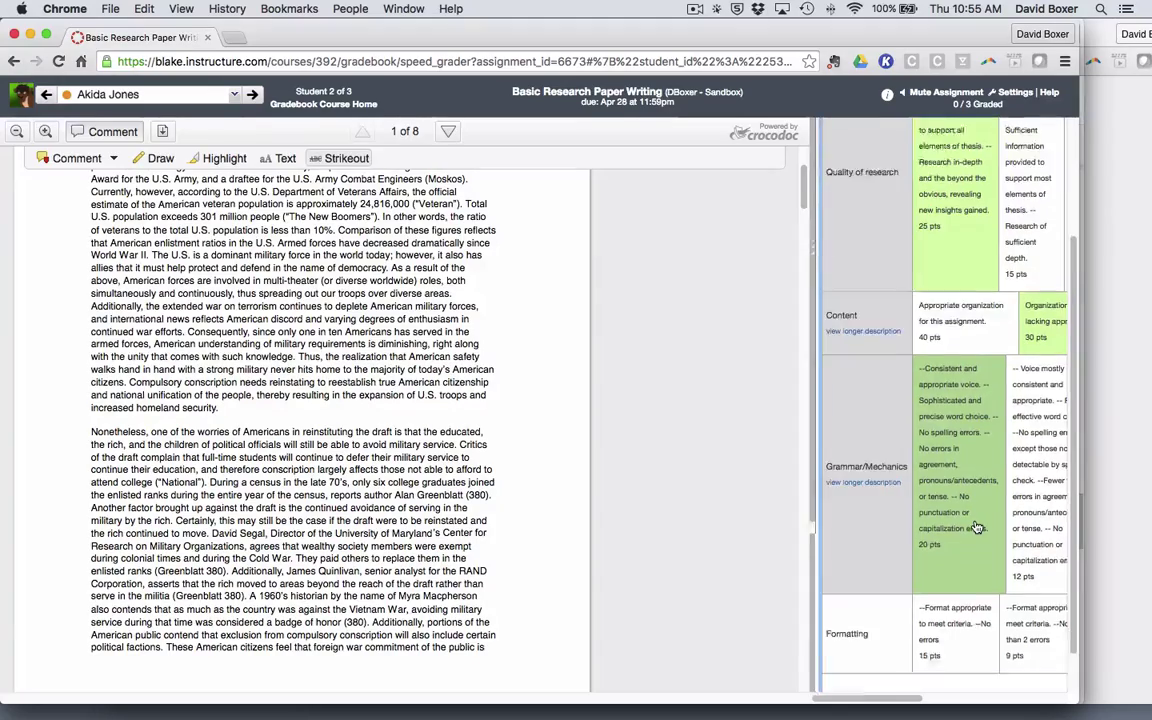
scroll(977, 527, down, 2)
scroll(977, 527, right, 5)
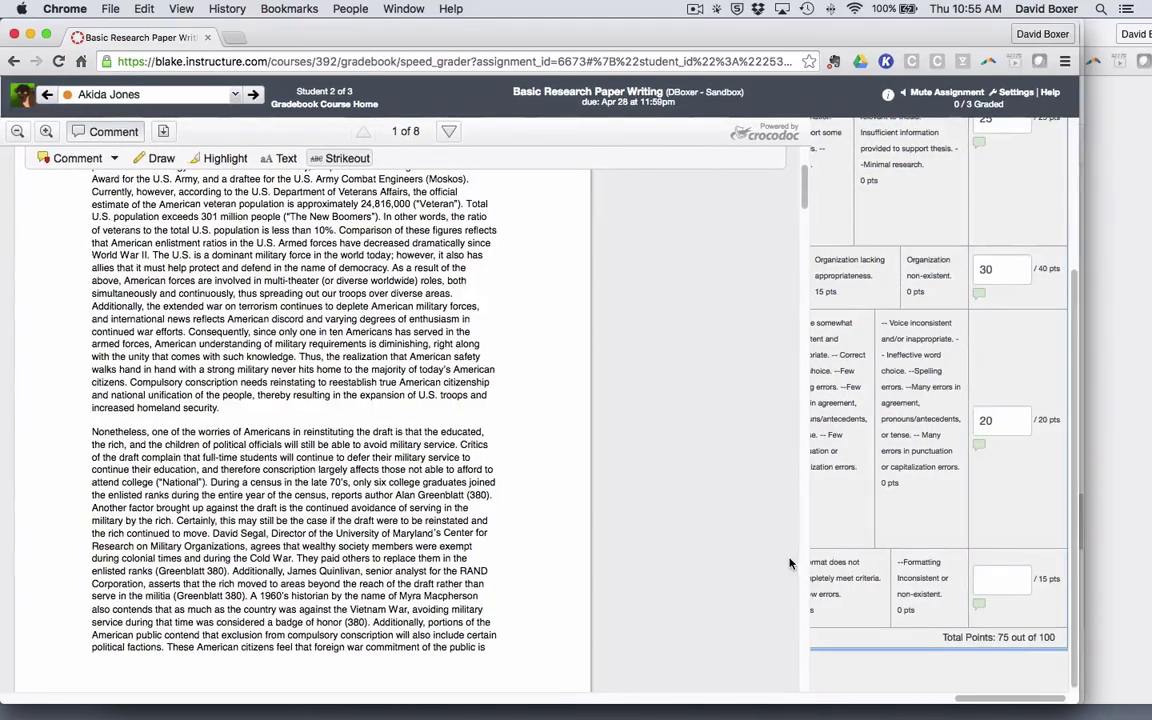
scroll(887, 567, left, 5)
click(886, 600)
scroll(886, 600, right, 3)
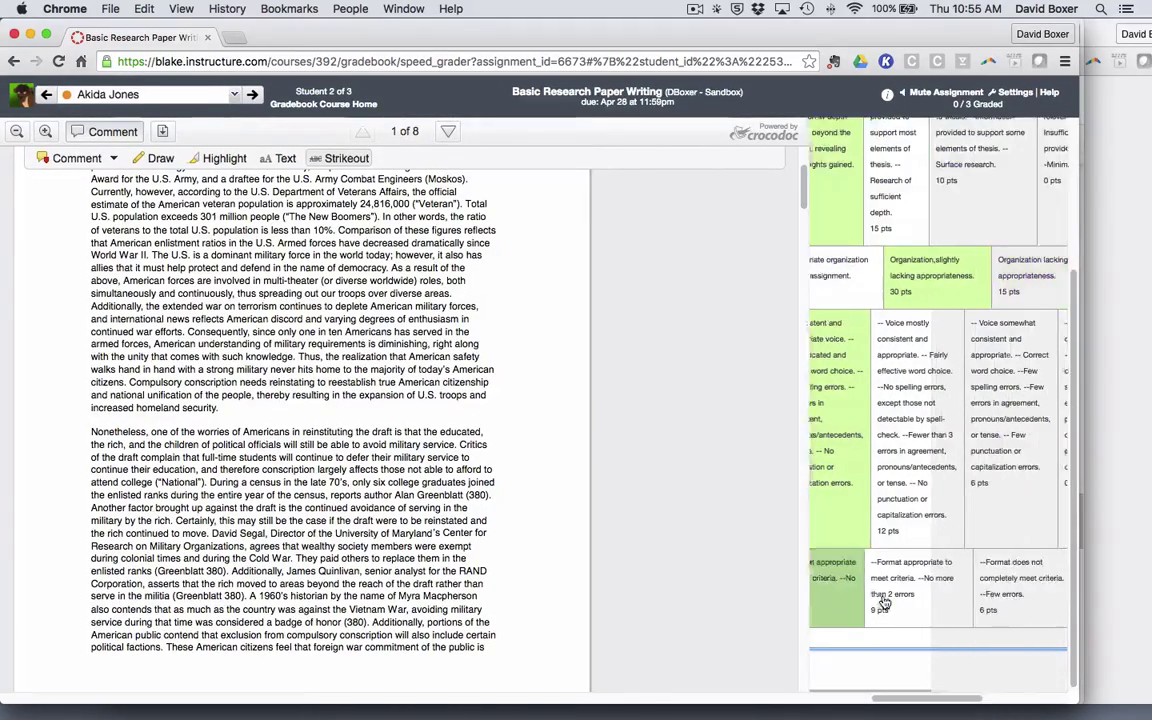
scroll(885, 601, right, 2)
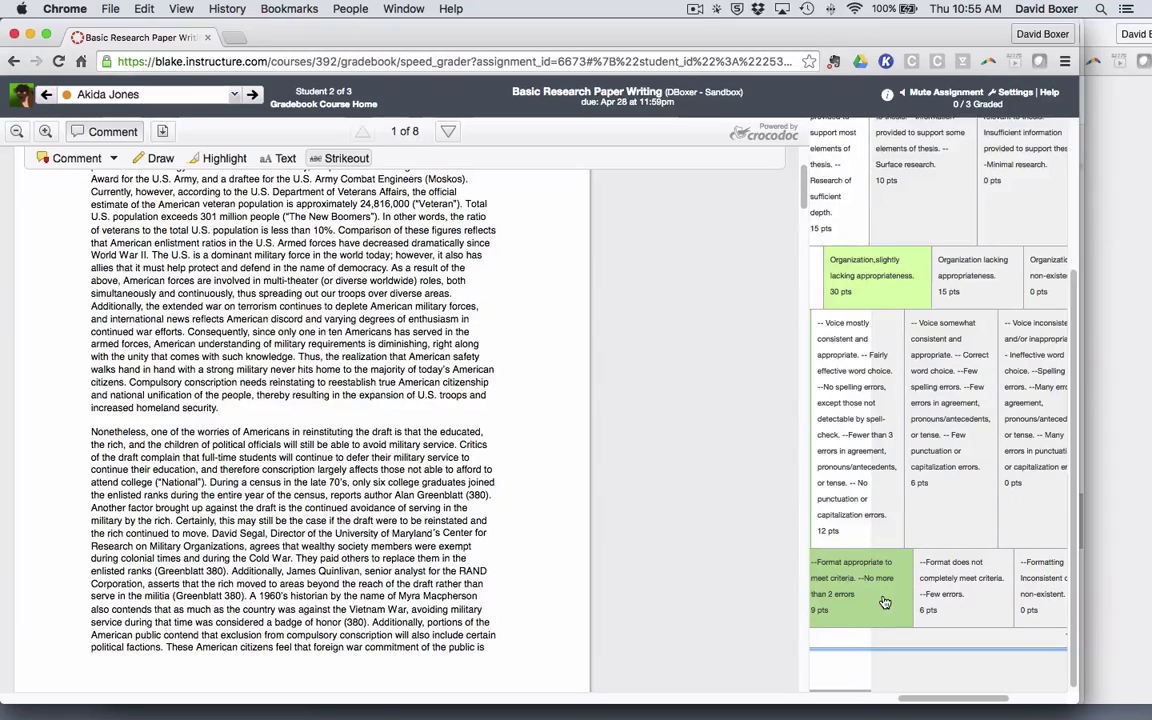
click(1030, 500)
scroll(957, 526, right, 3)
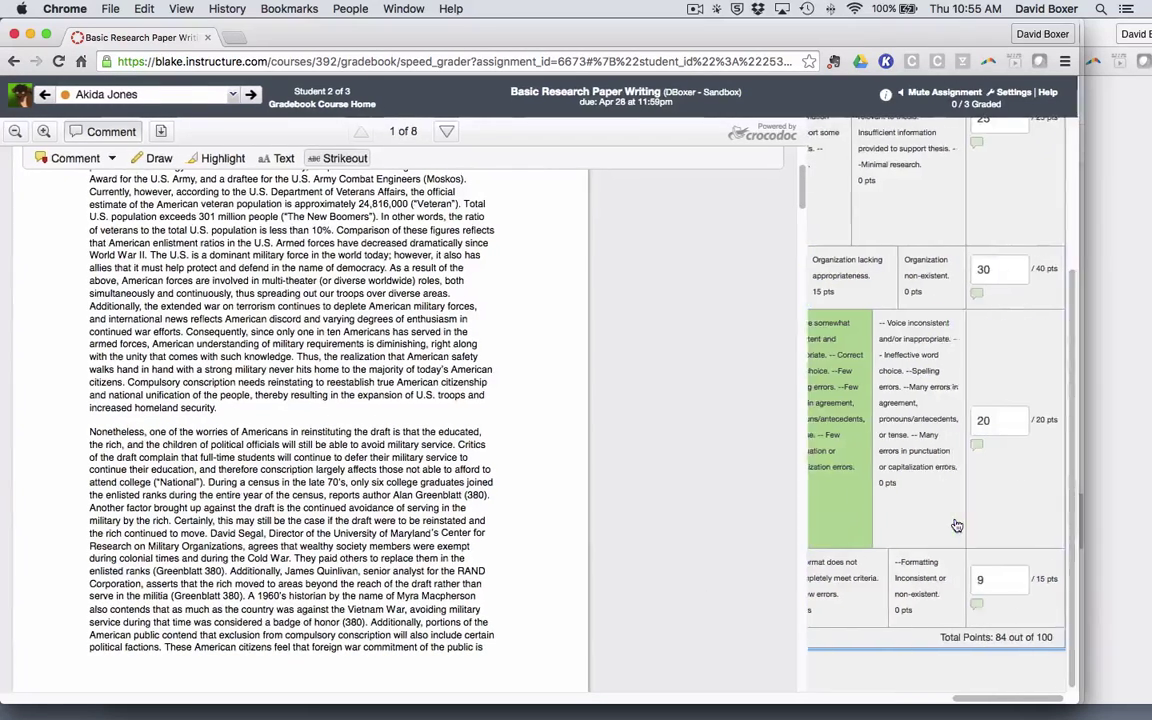
scroll(960, 480, up, 4)
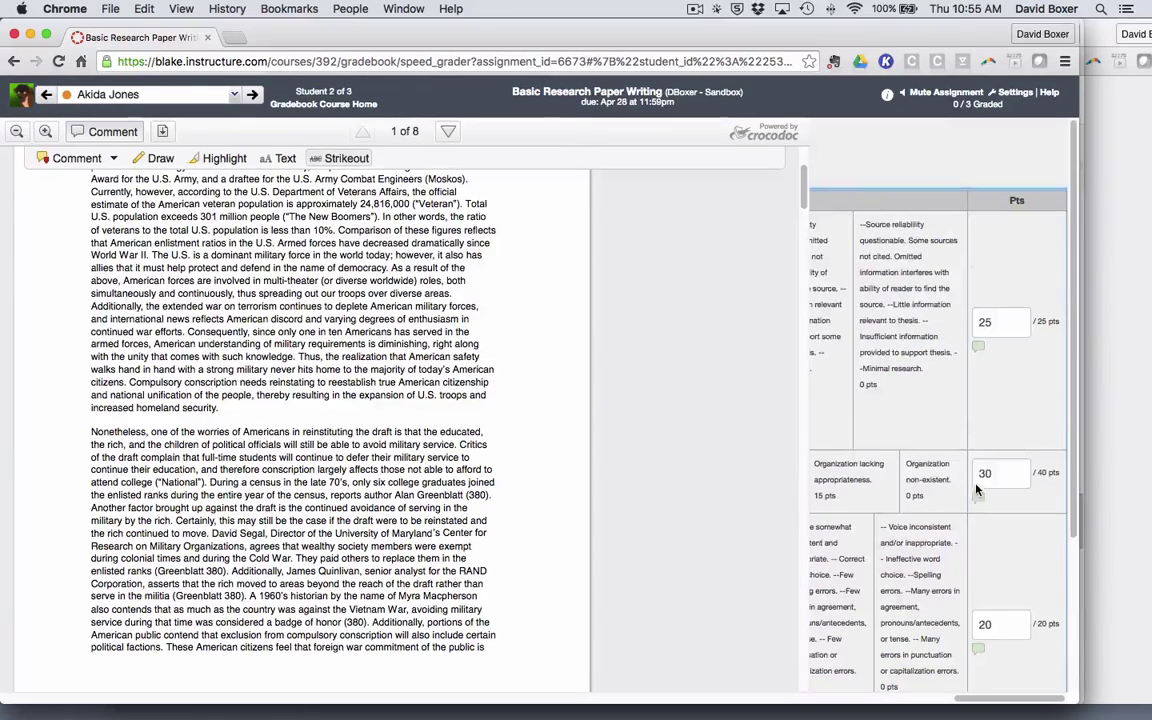
- Add the comment 'Excellent.' to Quality of research and save the rubric scores
click(977, 350)
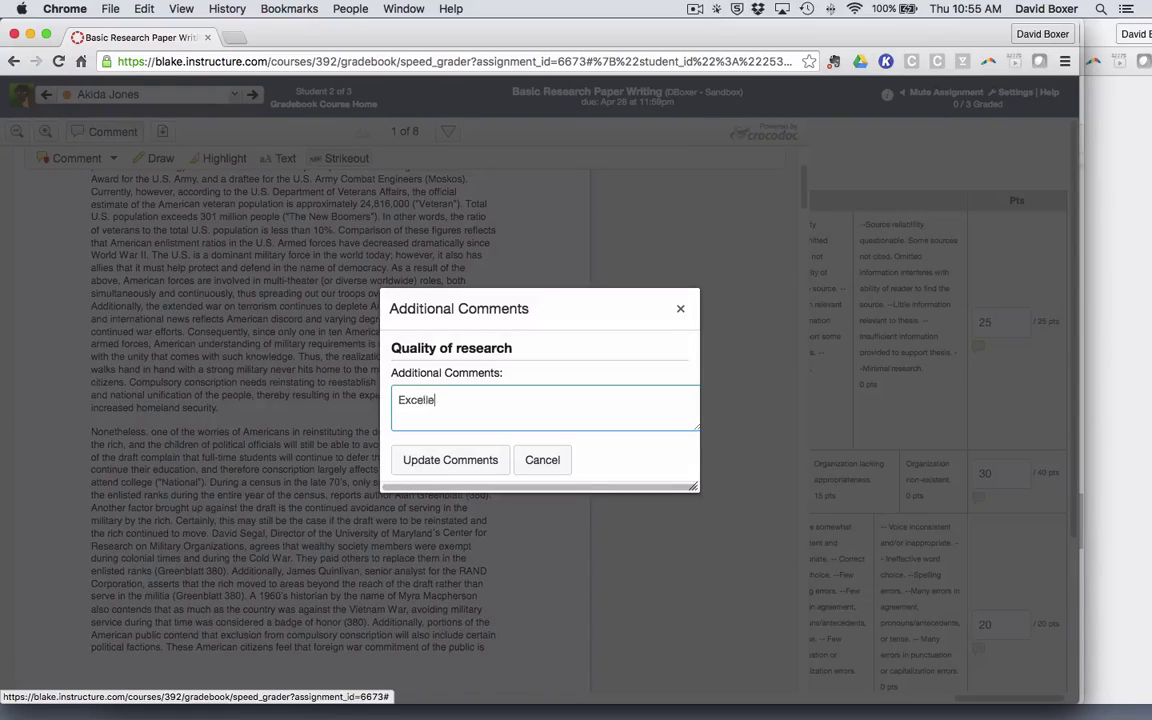
click(437, 460)
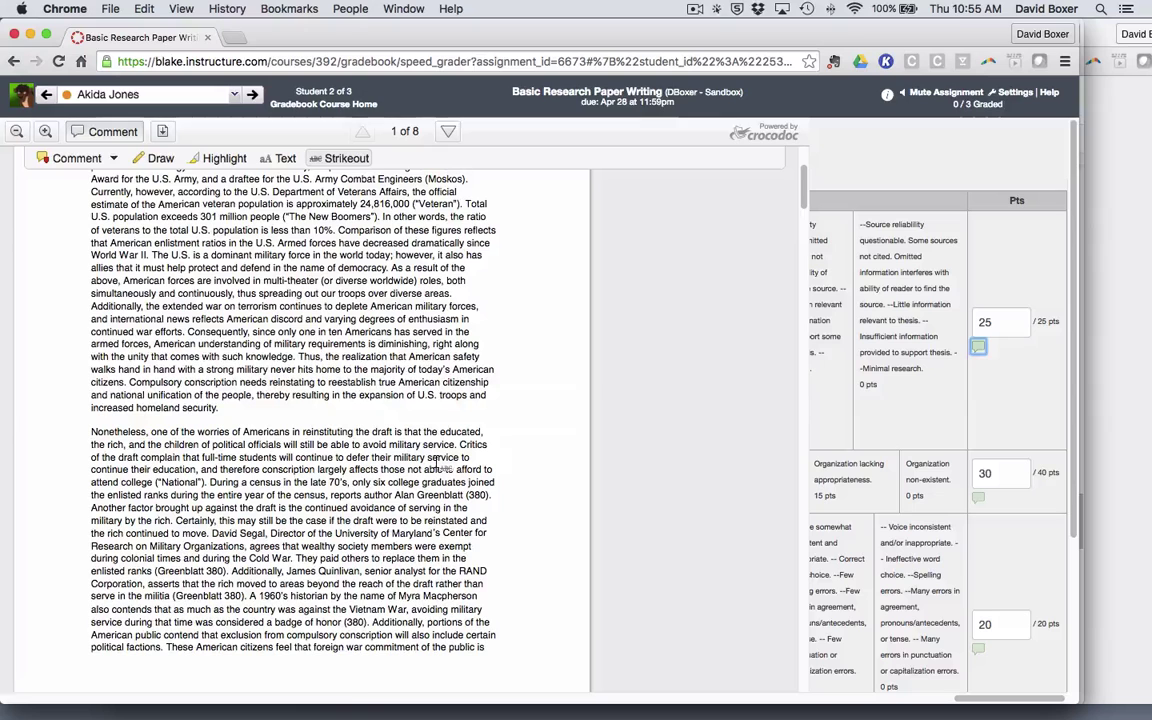
scroll(565, 415, down, 3)
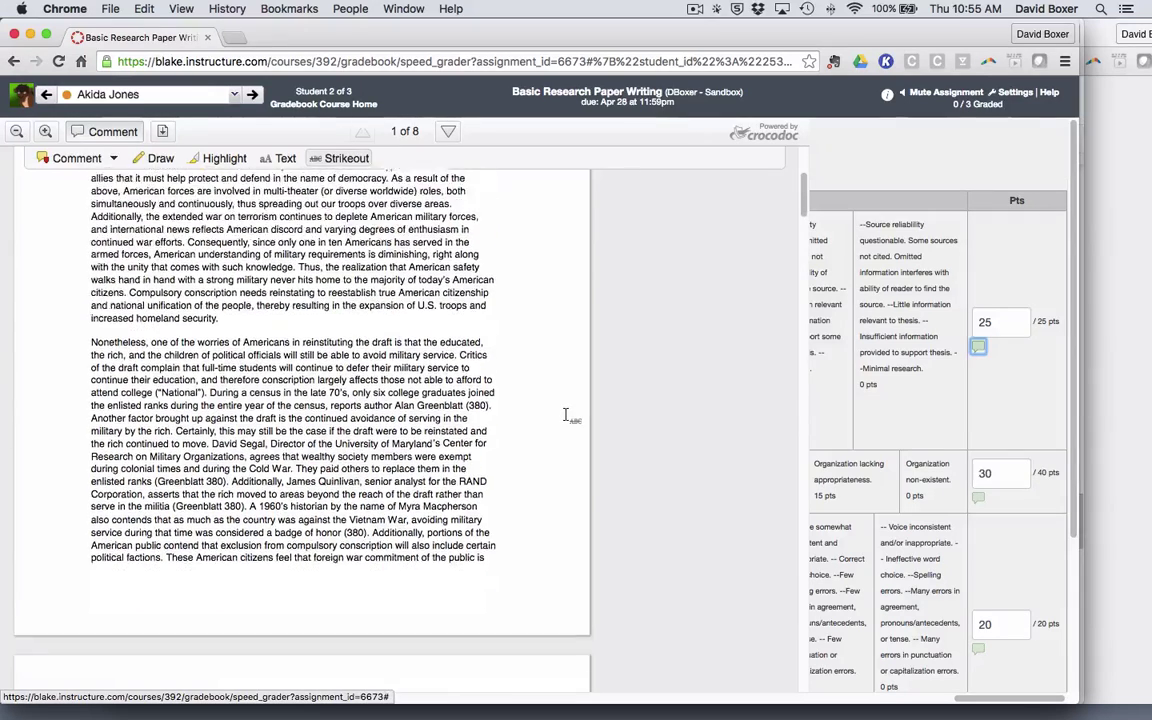
scroll(863, 396, down, 5)
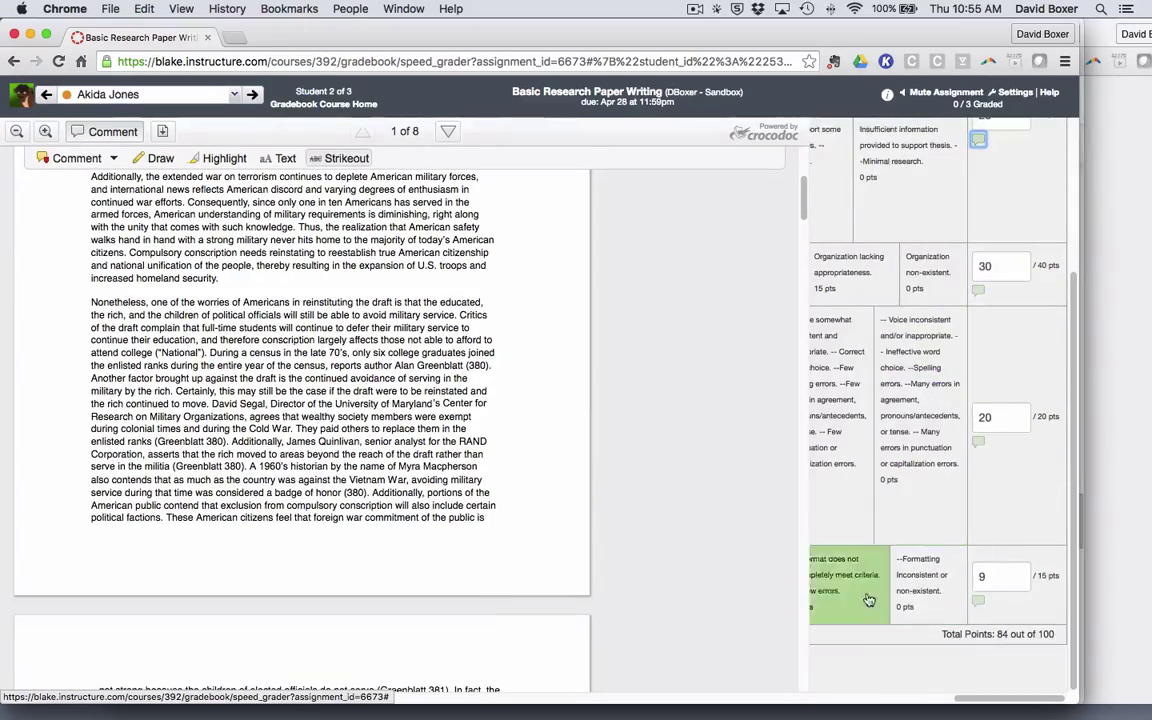
scroll(866, 676, left, 5)
scroll(866, 676, right, 5)
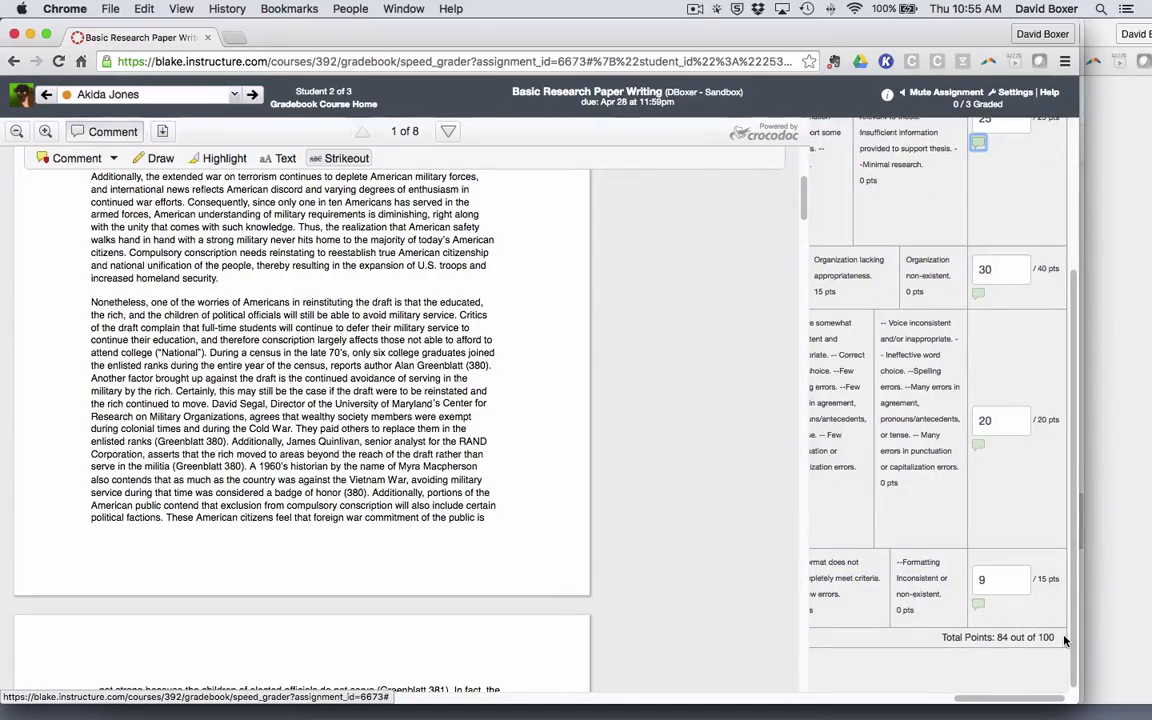
scroll(1000, 645, left, 5)
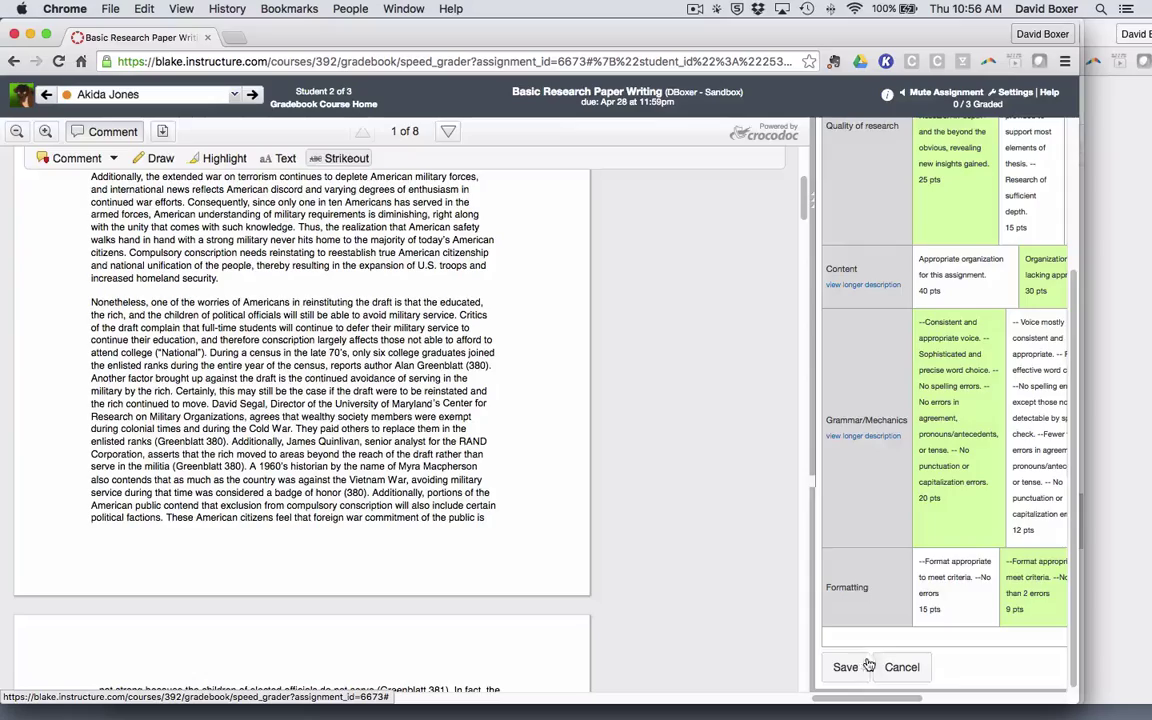
click(779, 675)
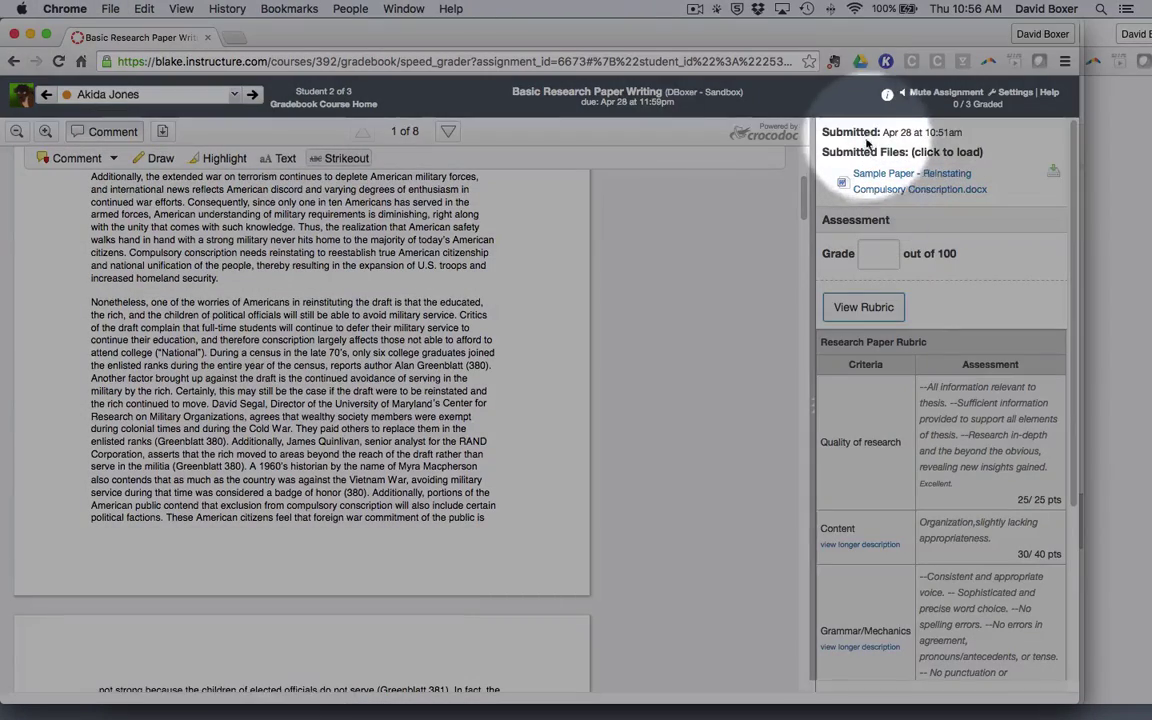
- Record a webcam video comment after allowing camera access, and save it to Assignment Comments
scroll(885, 500, down, 5)
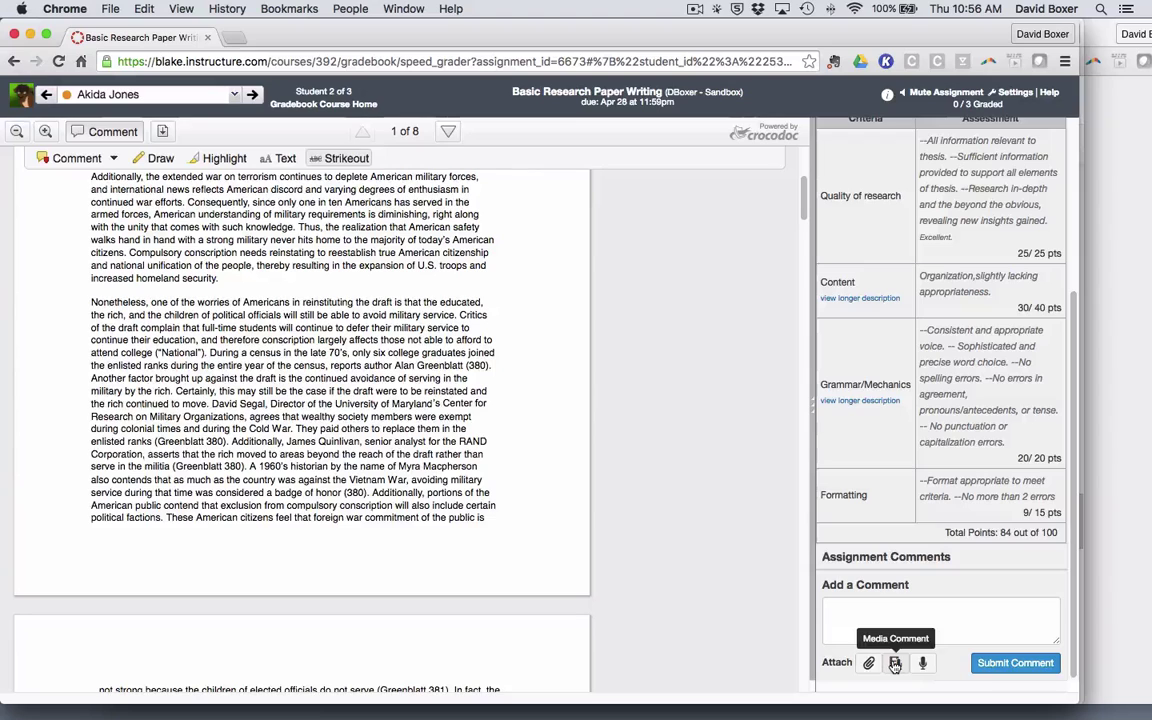
click(895, 664)
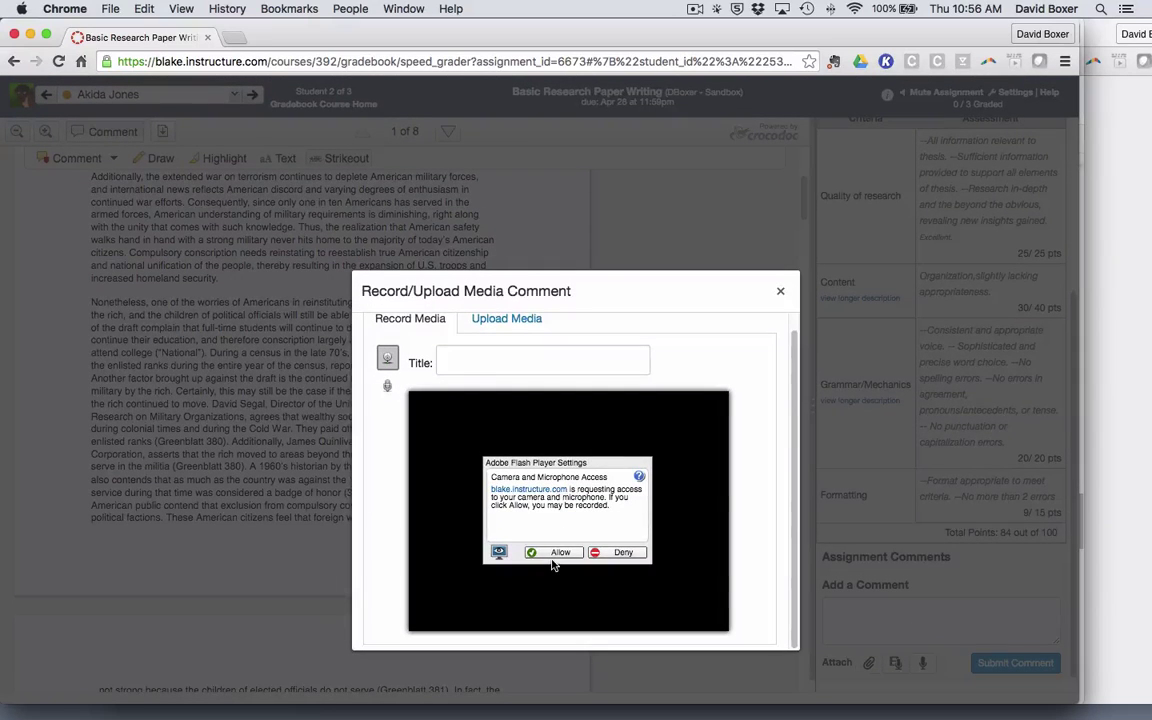
click(552, 558)
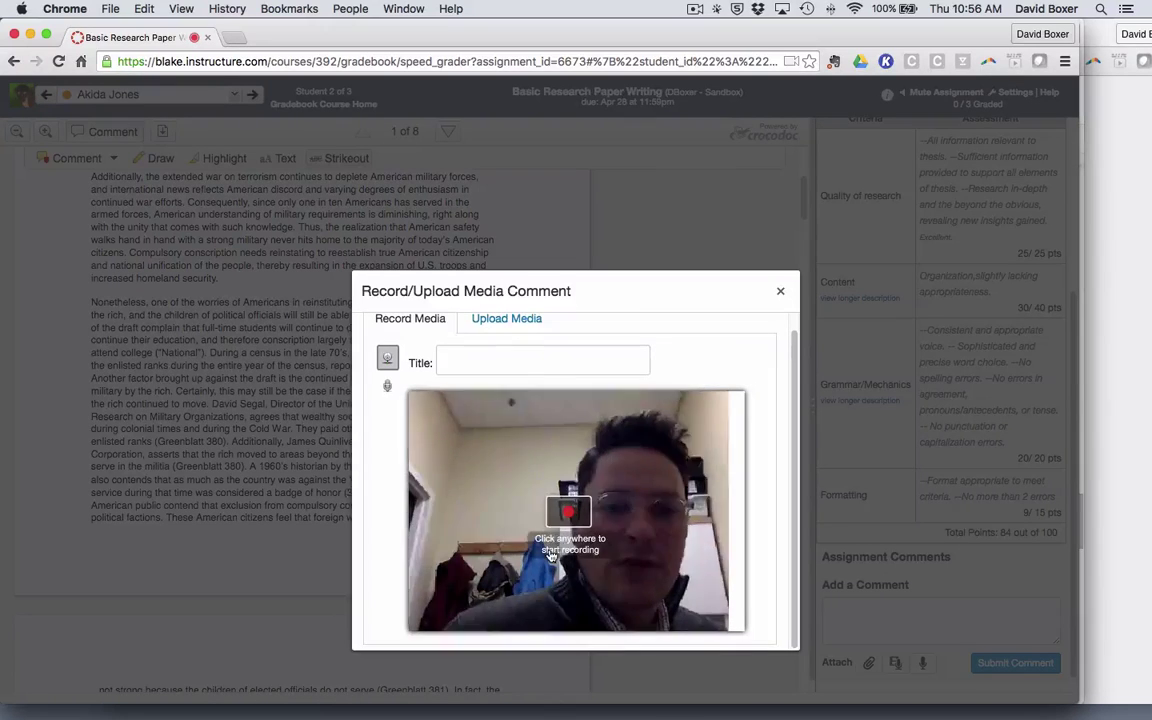
click(563, 521)
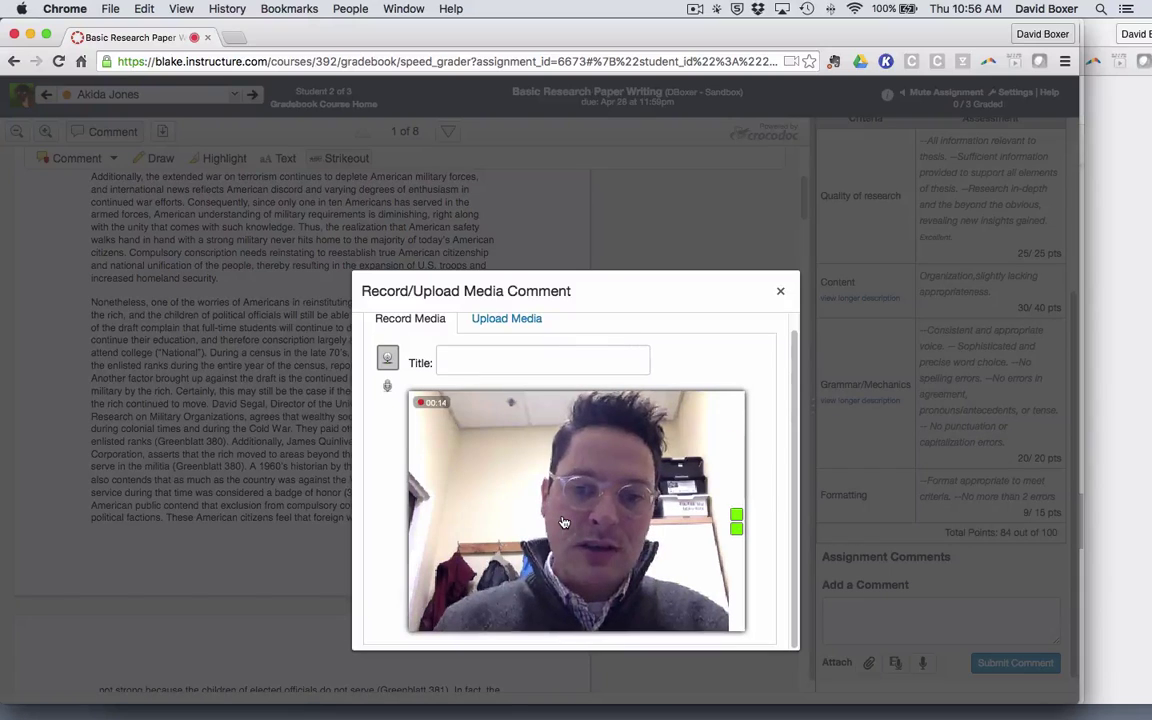
click(468, 481)
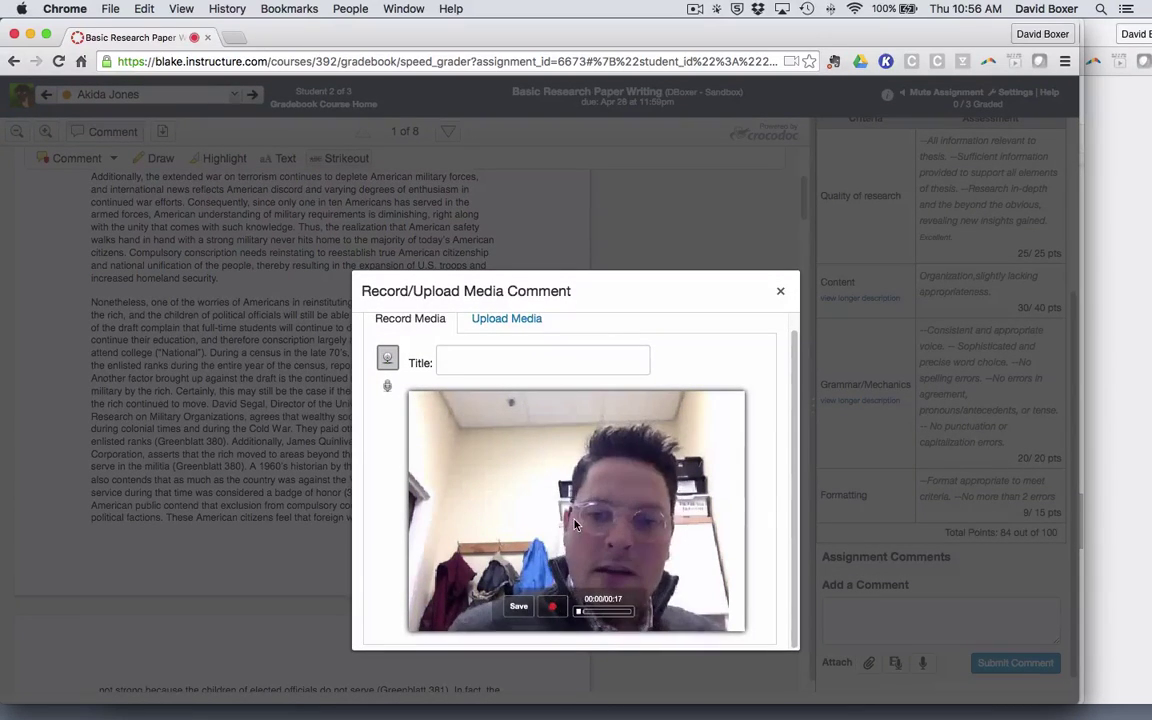
click(519, 605)
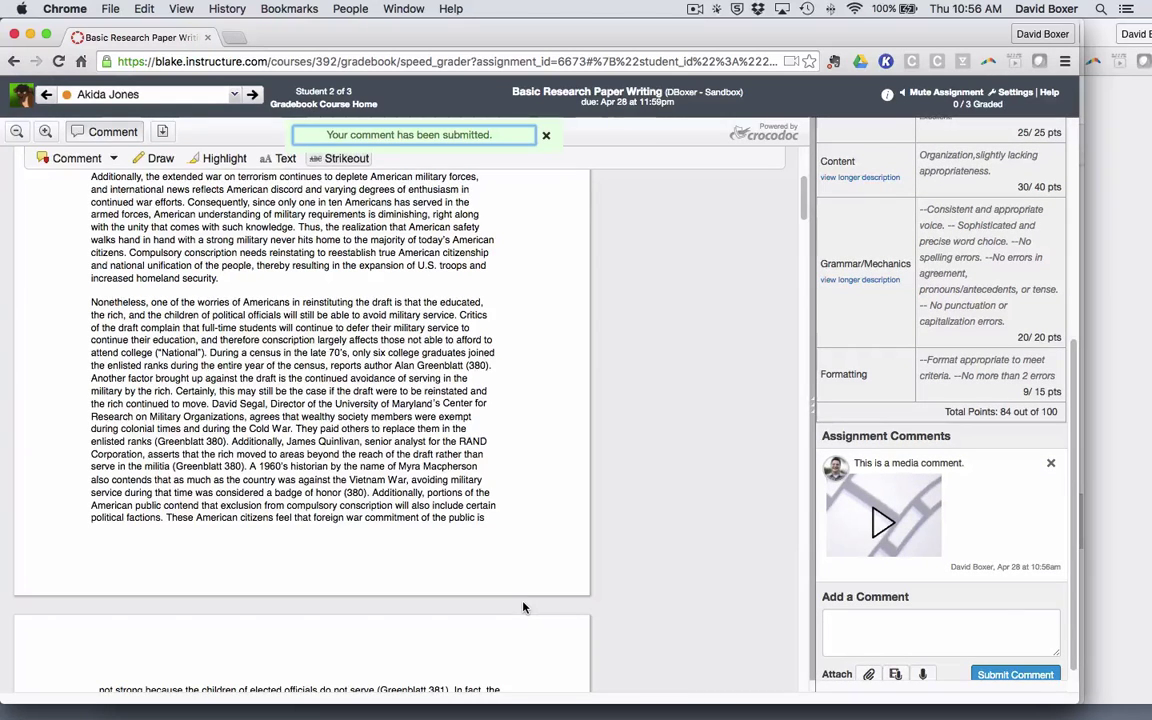
- Dictate a spoken comment about the thesis and why conscription matters into the comment box
scroll(939, 645, down, 1)
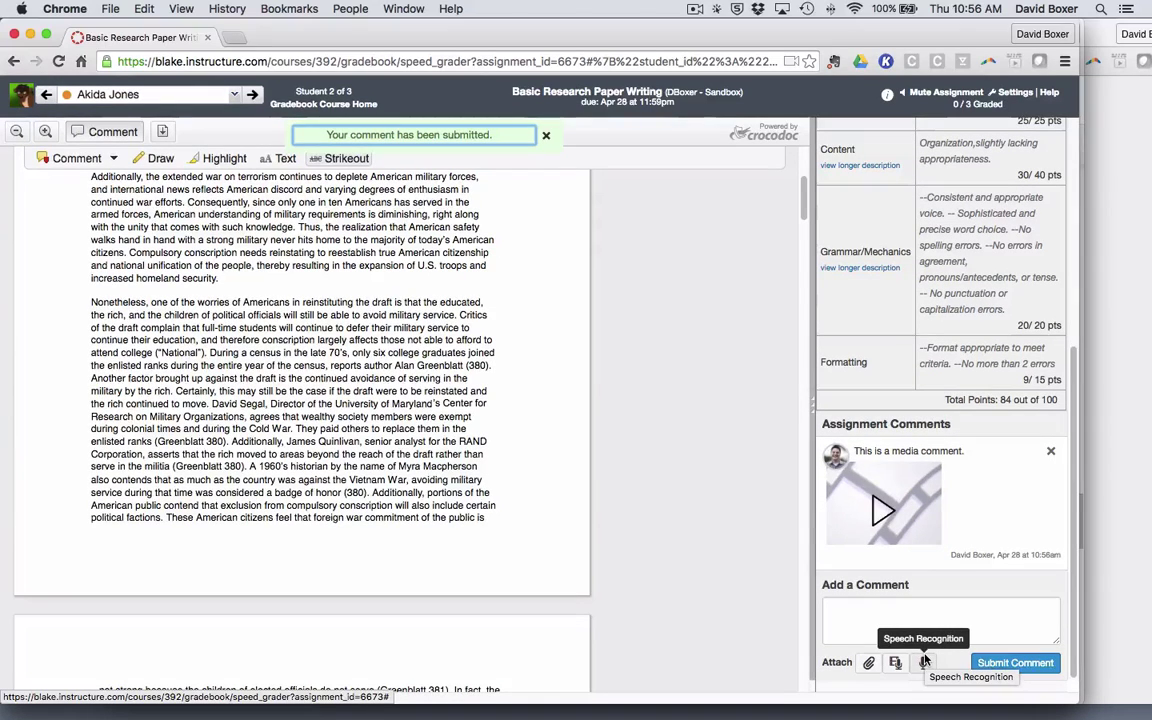
click(926, 661)
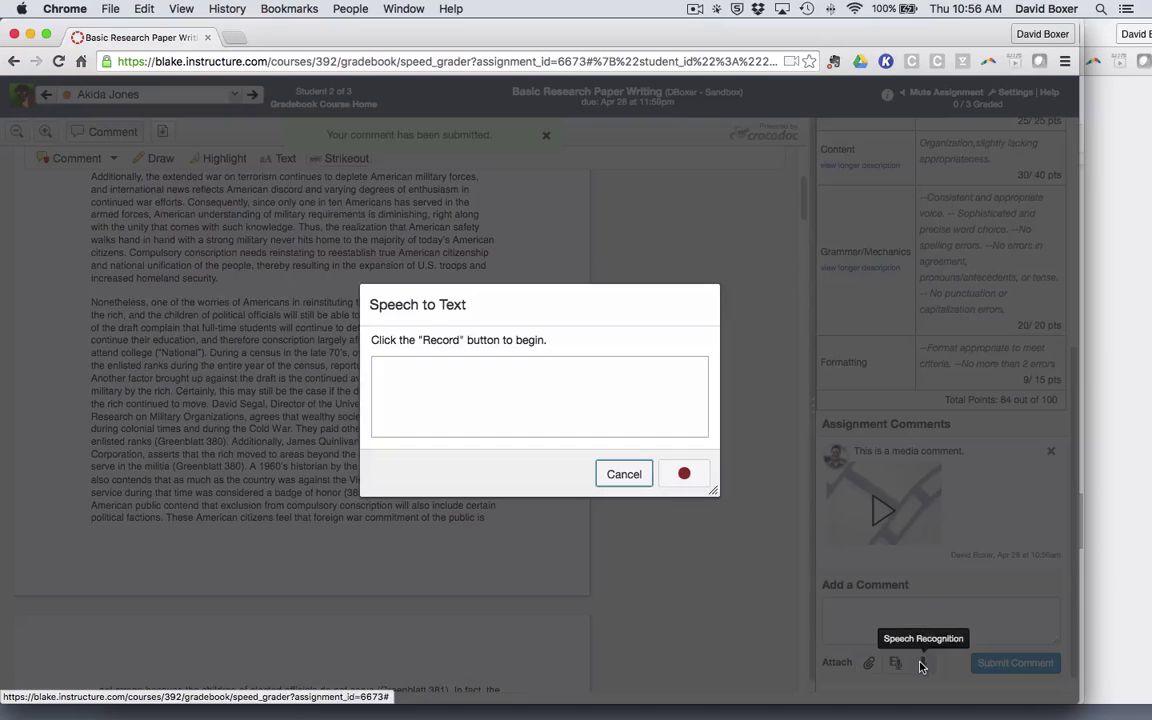
click(681, 476)
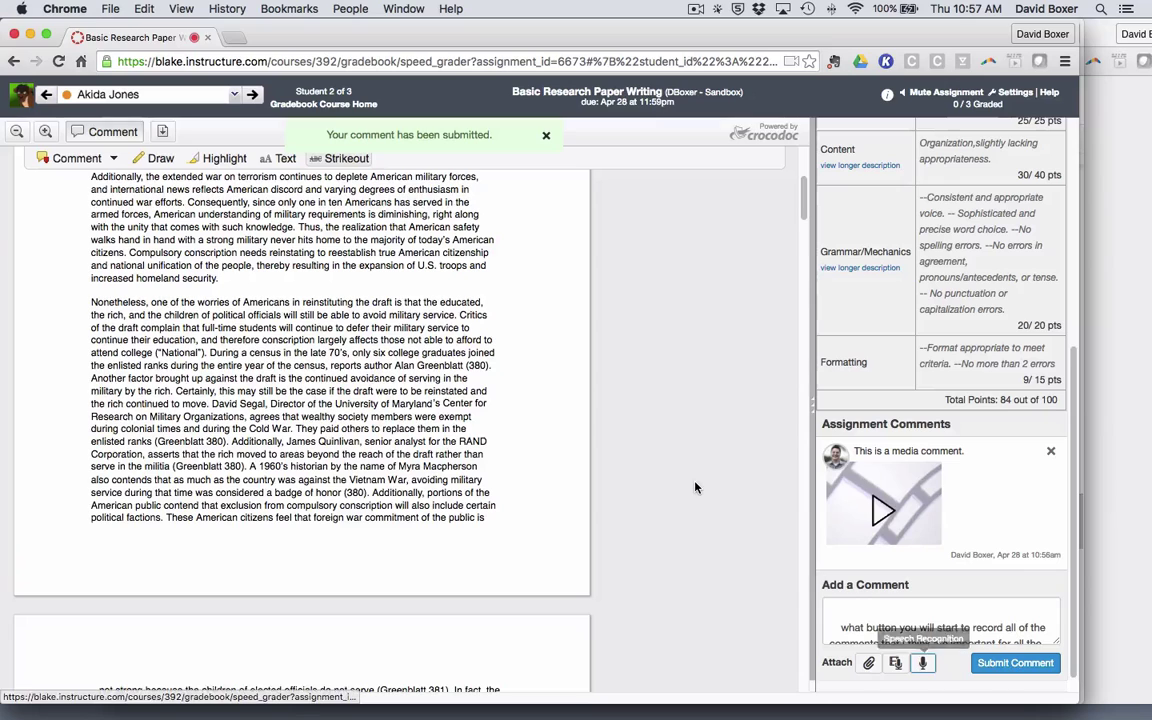
click(684, 473)
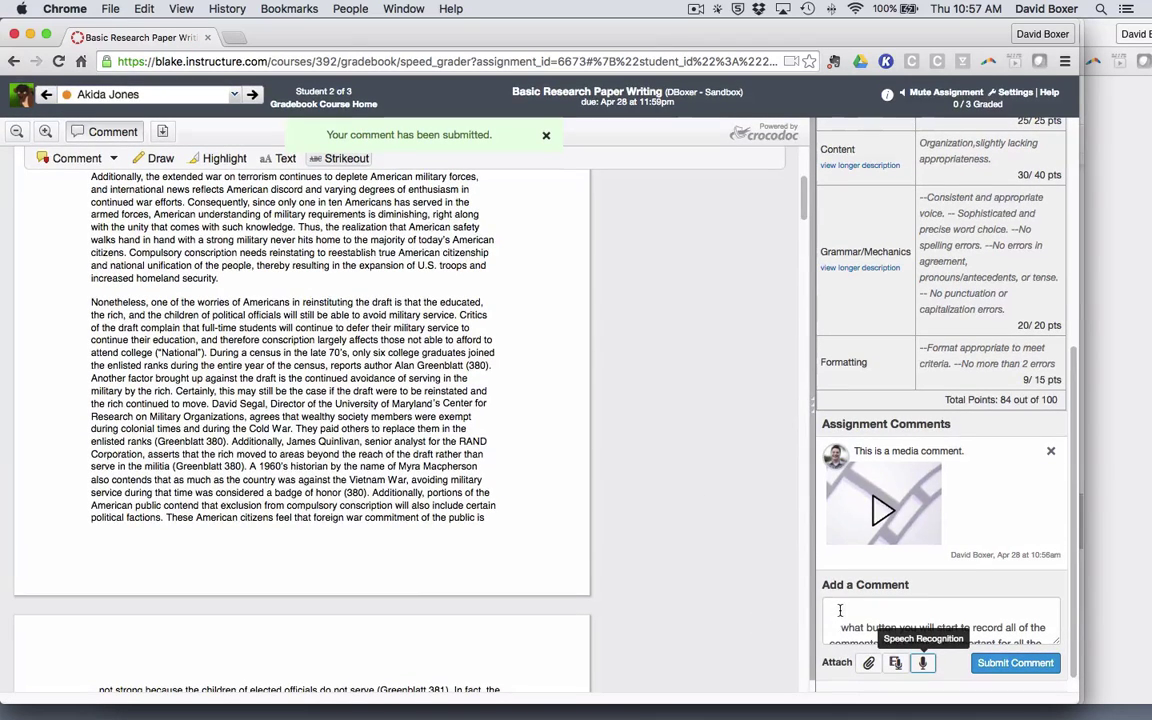
- Trim the dictated text to start 'One thing that is really important is the thesis' and submit it
click(1040, 640)
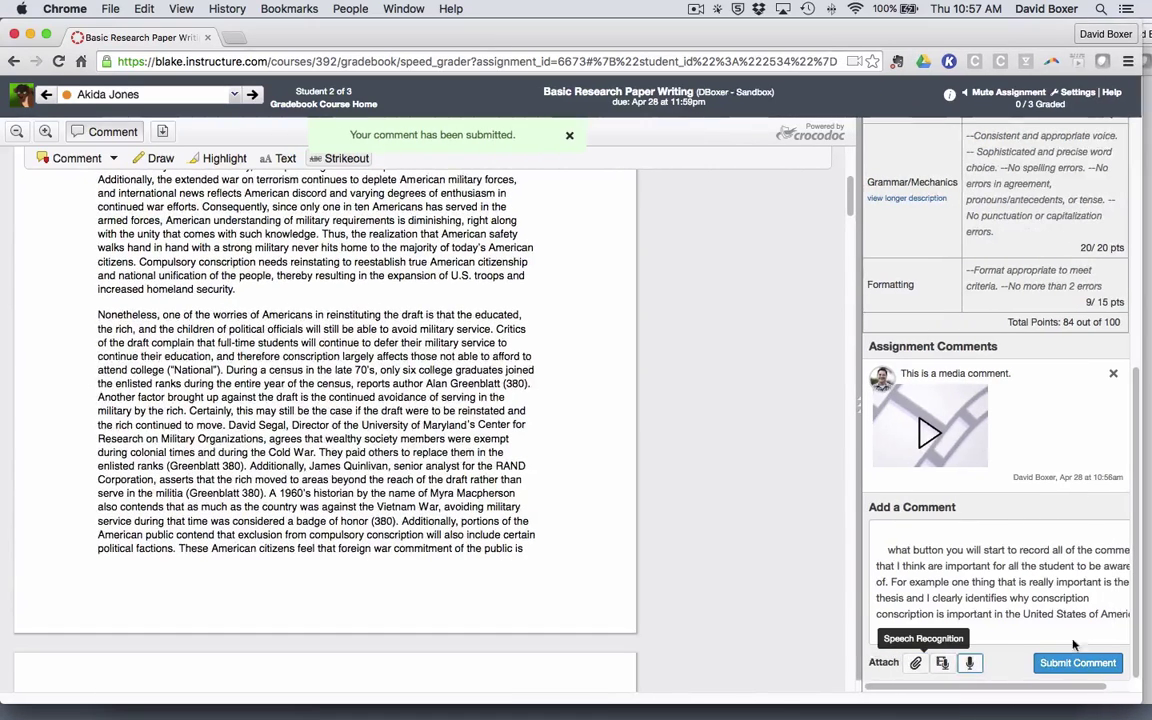
click(877, 533)
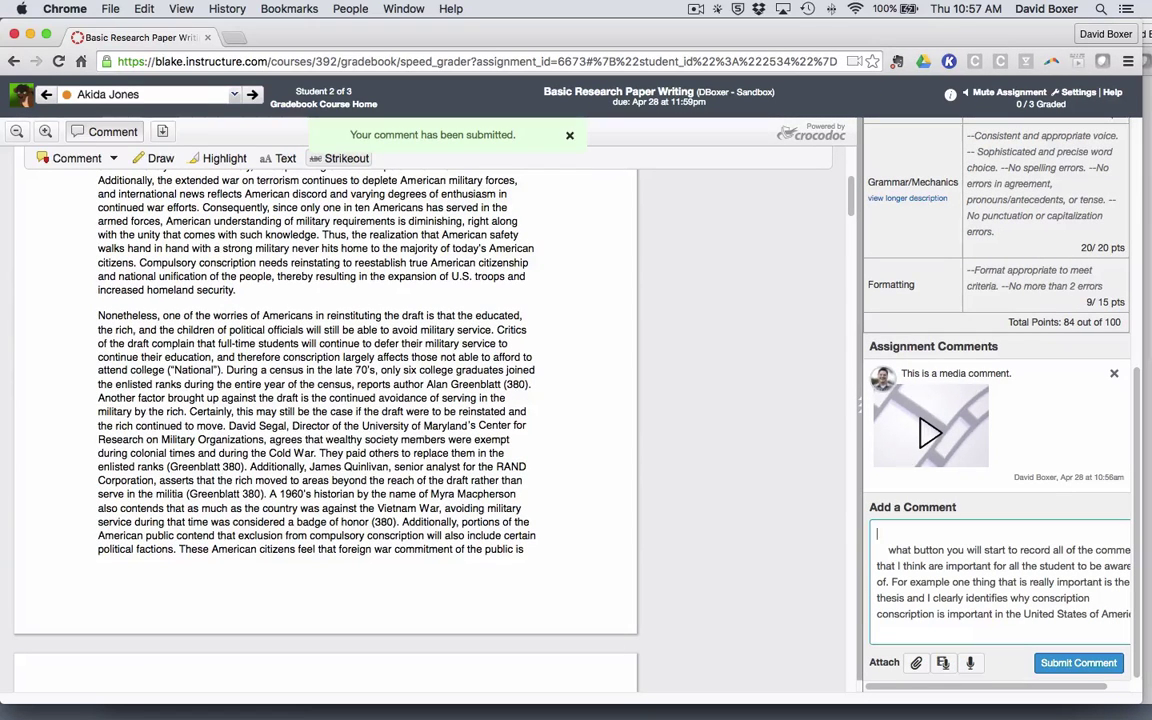
key(shift+Right)
key(BackSpace)
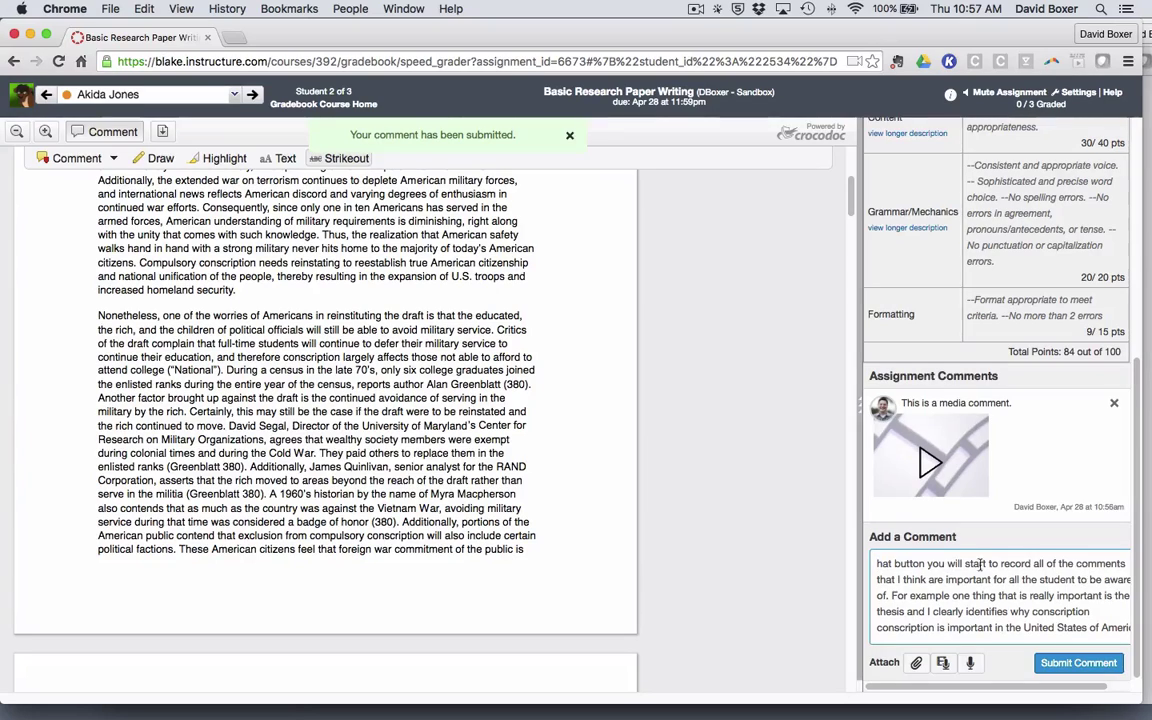
shift+click(894, 580)
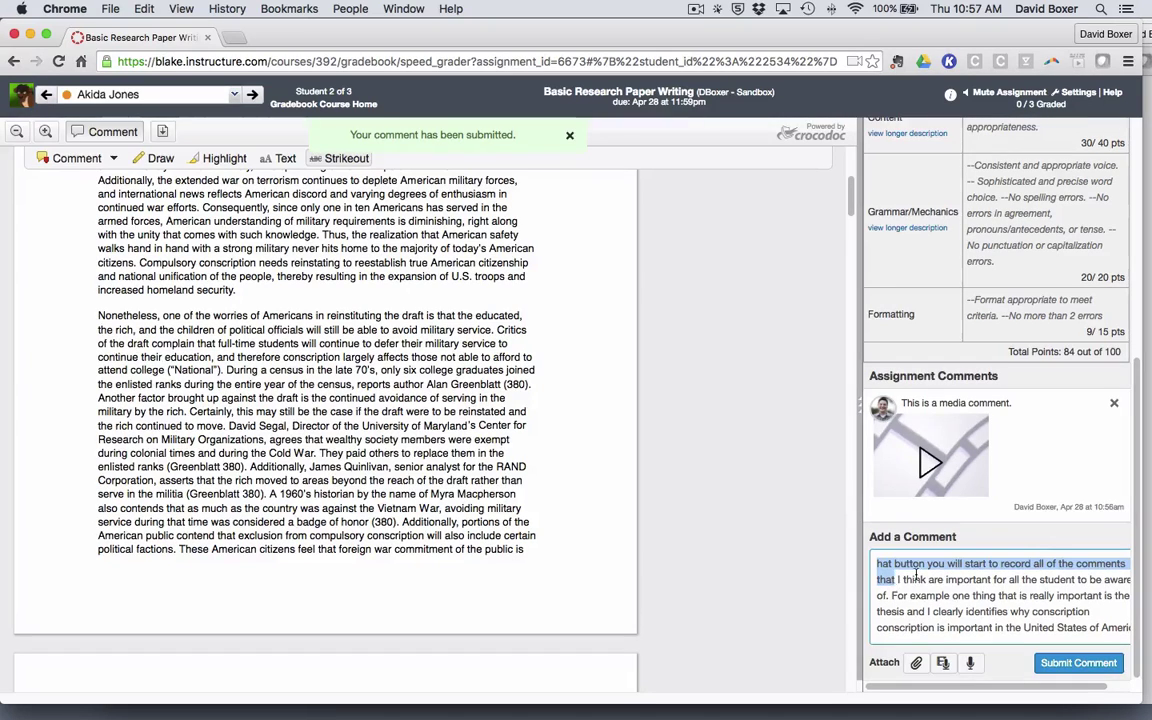
key(BackSpace)
key(Delete)
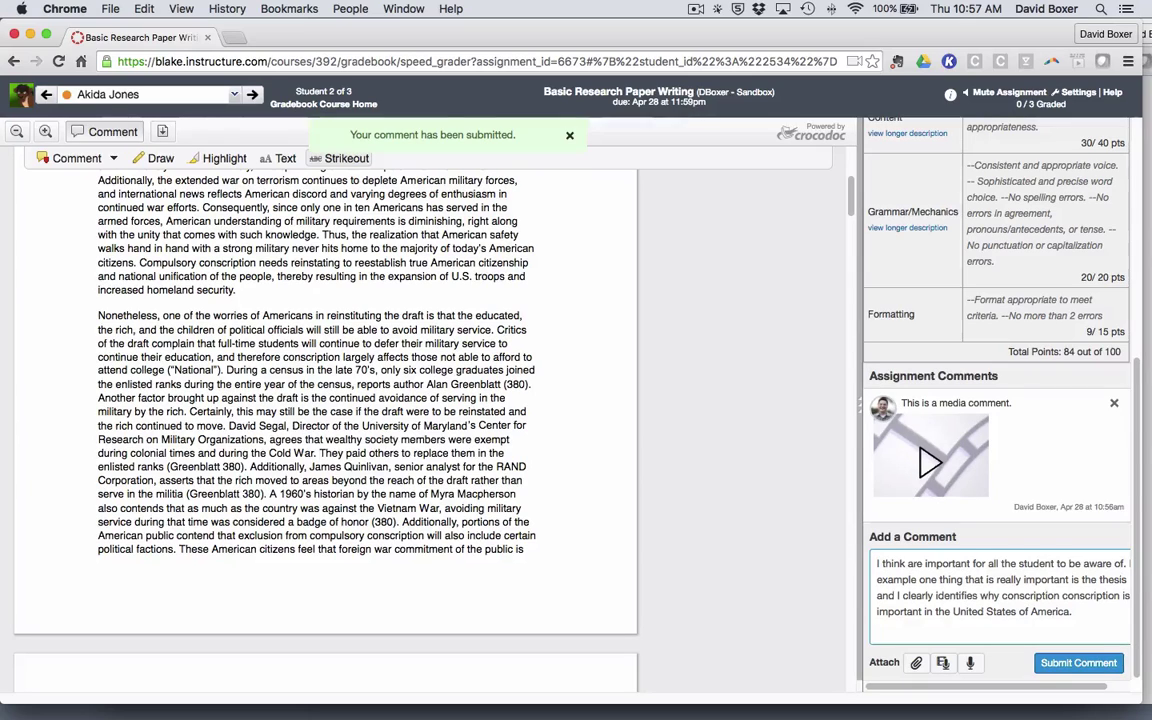
shift+click(916, 582)
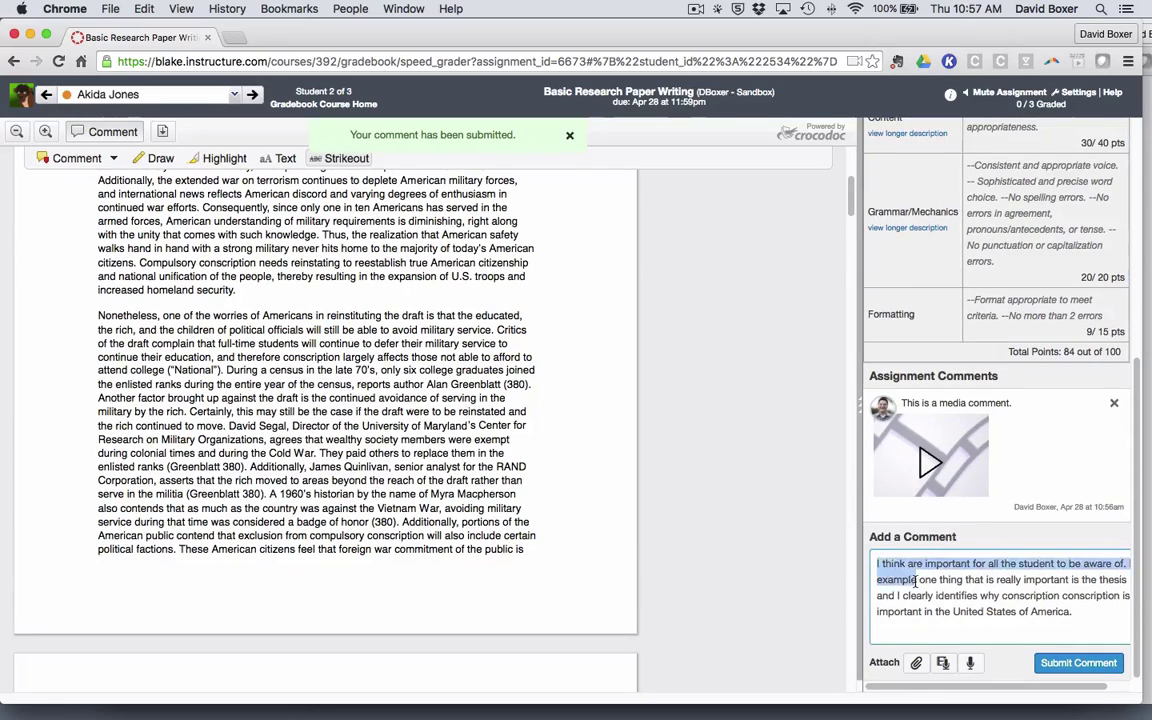
key(BackSpace)
text(One)
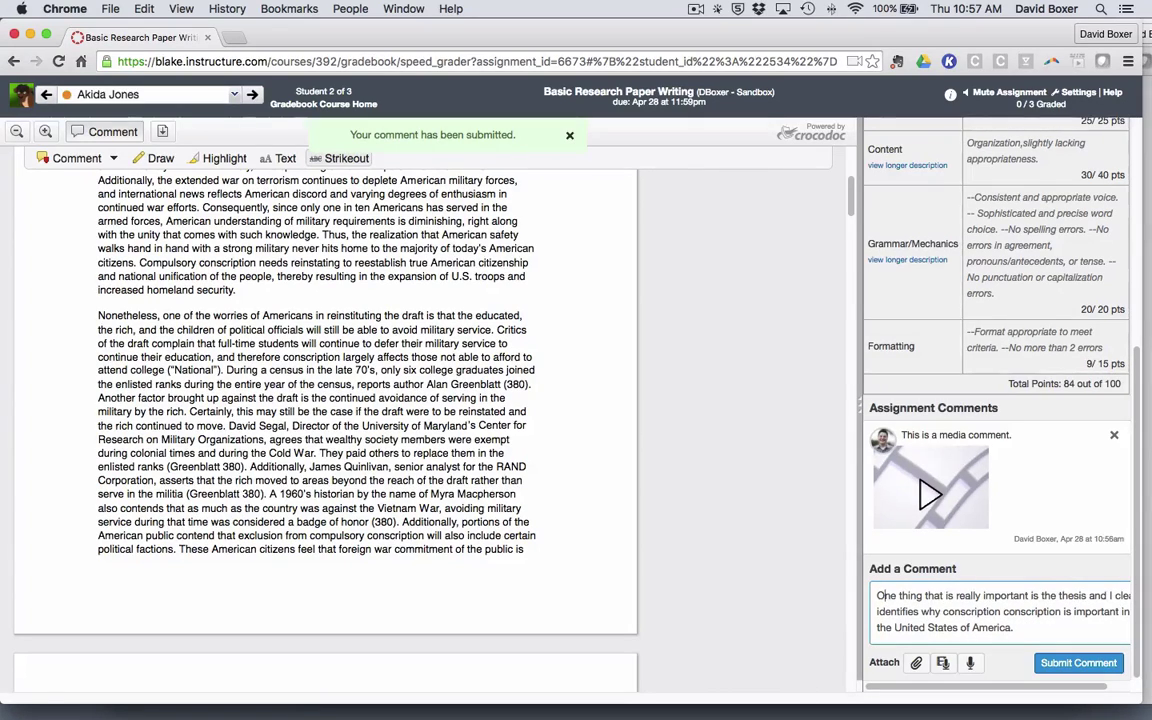
click(1095, 664)
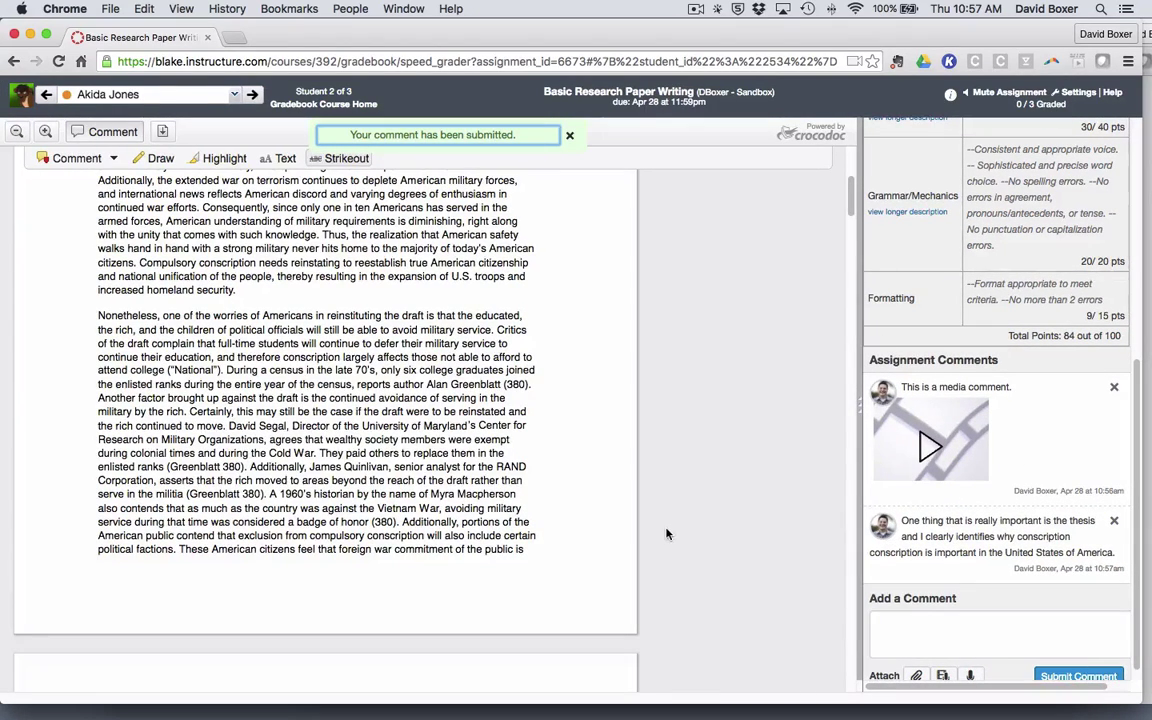
scroll(599, 473, up, 2)
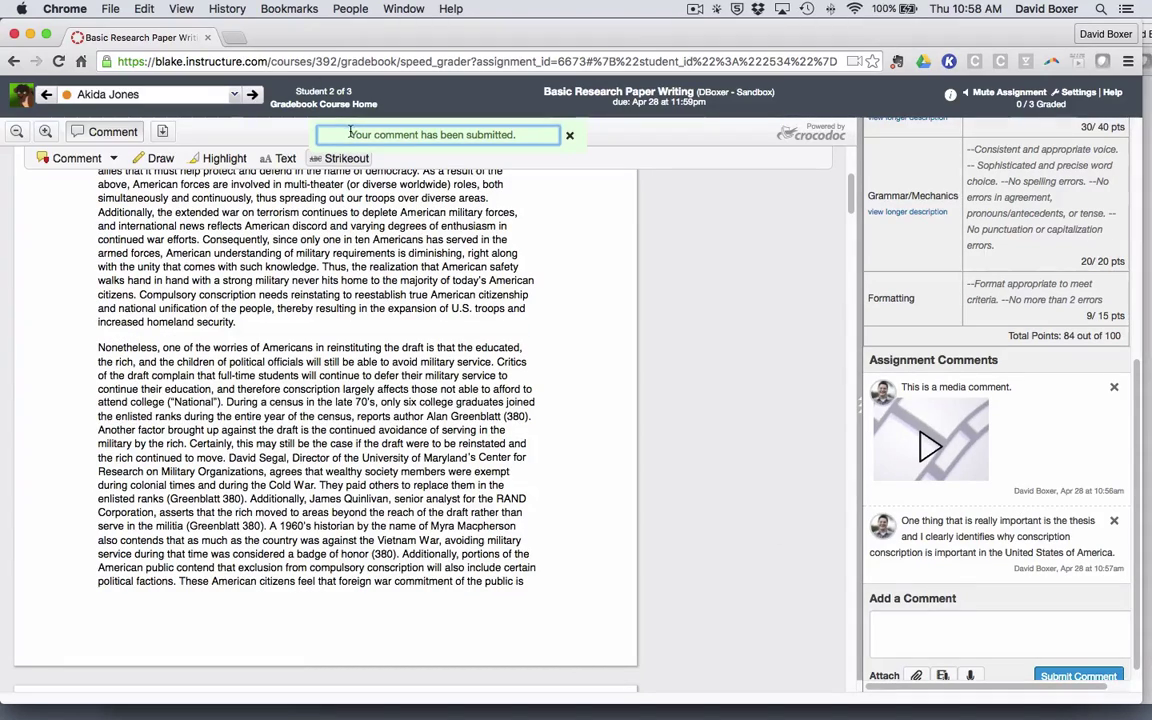
scroll(983, 417, up, 3)
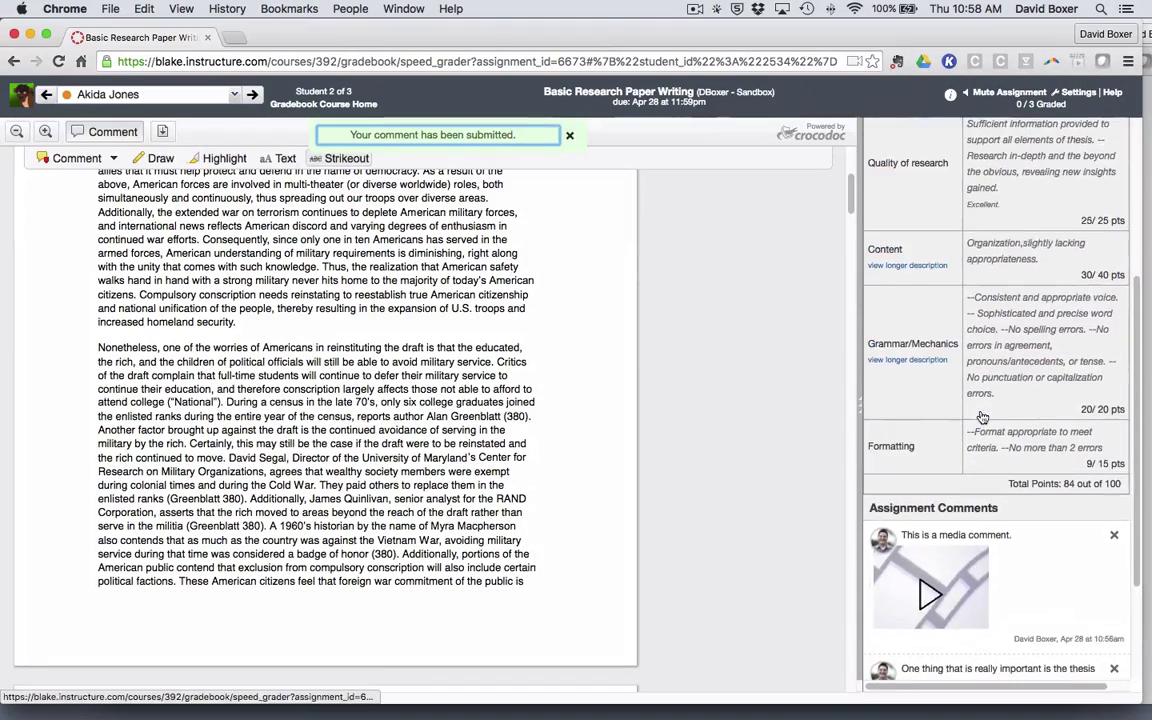
scroll(983, 417, up, 5)
scroll(983, 417, right, 1)
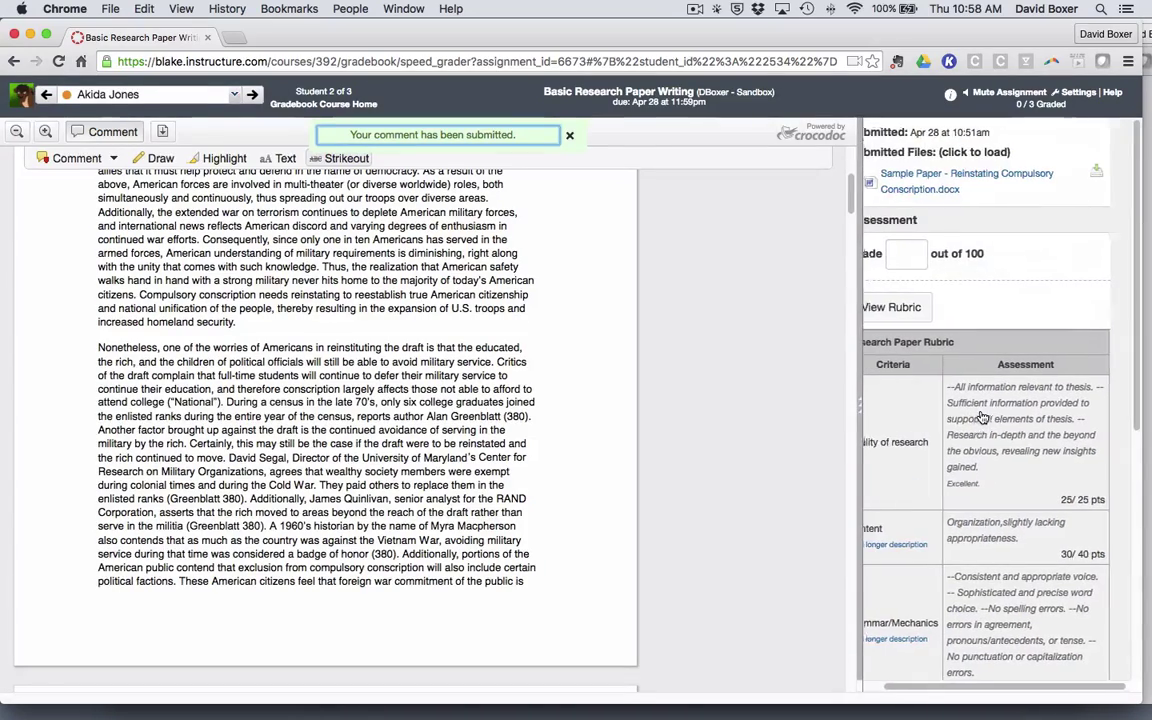
scroll(983, 417, left, 1)
scroll(983, 417, down, 6)
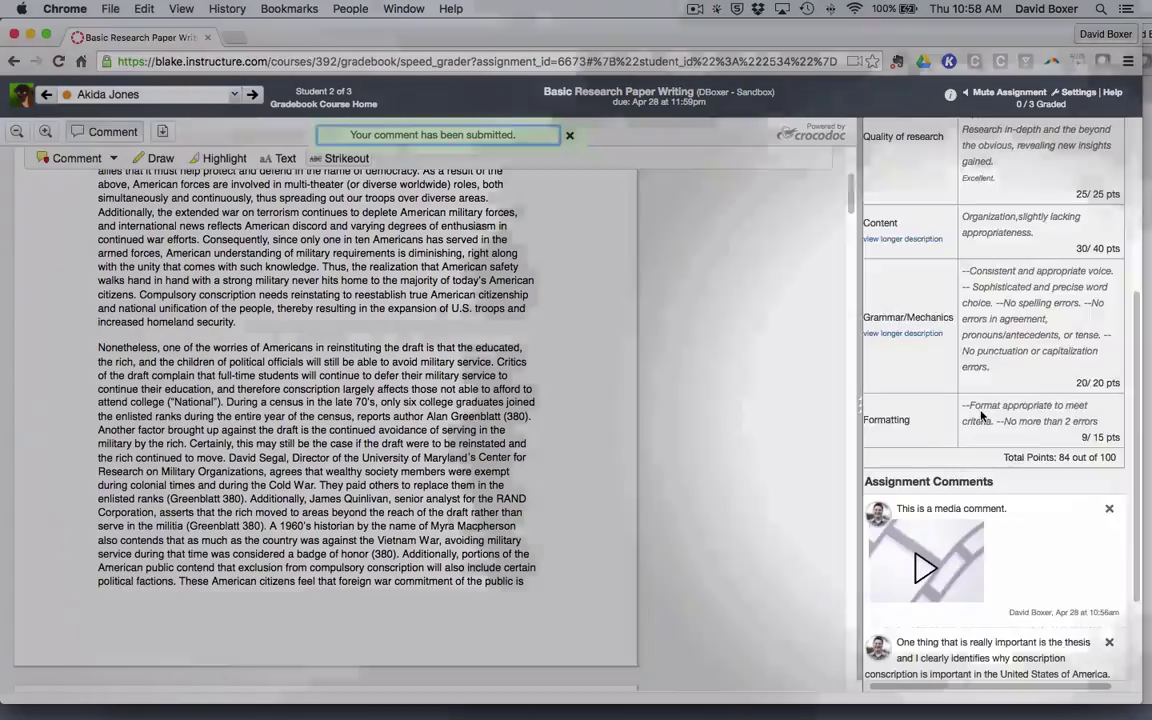
scroll(981, 410, left, 1)
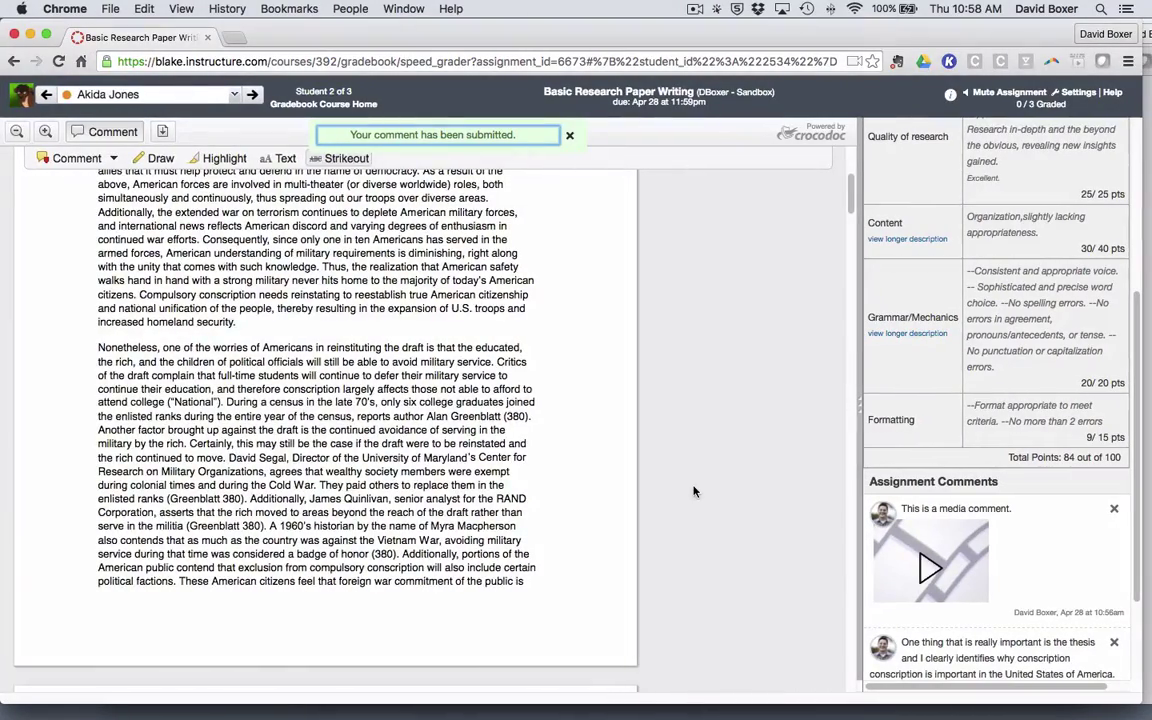
scroll(694, 488, down, 5)
scroll(694, 481, down, 2)
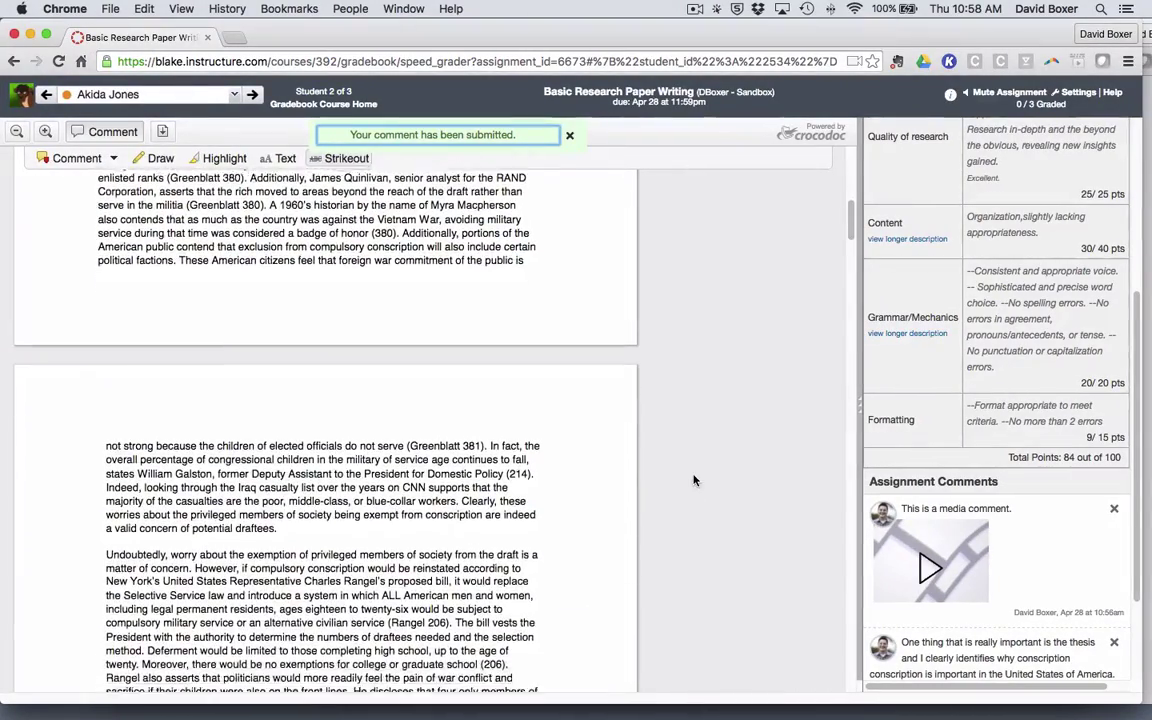